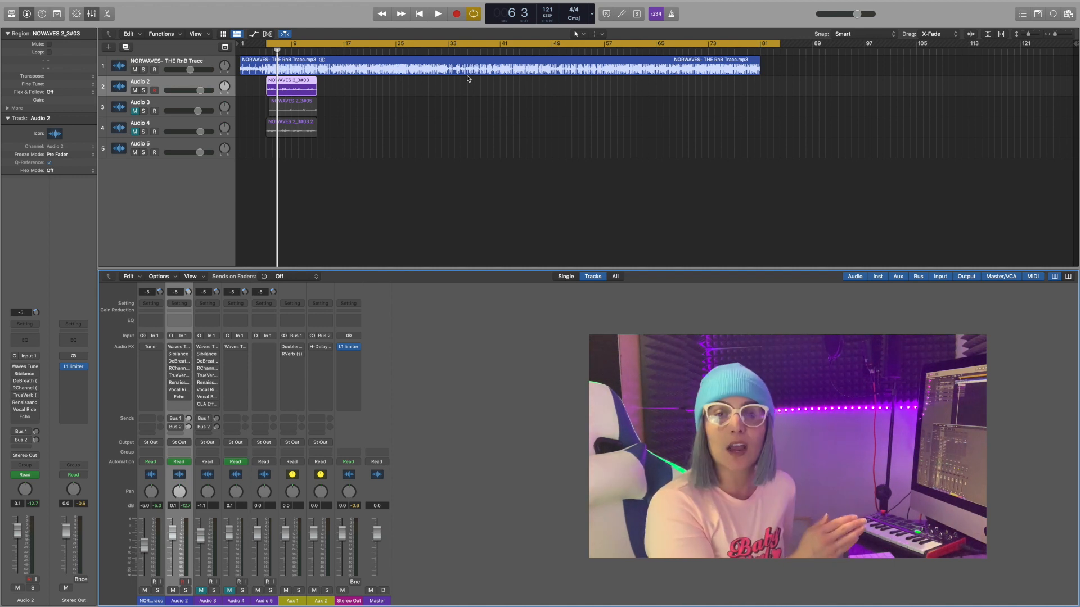
- Run the NORWAVES RnB mp3 from Downloads through the getsongkey.com key finder in the browser, check its key, and return to the project
key("ctrl+super+f")
left_click(325, 589)
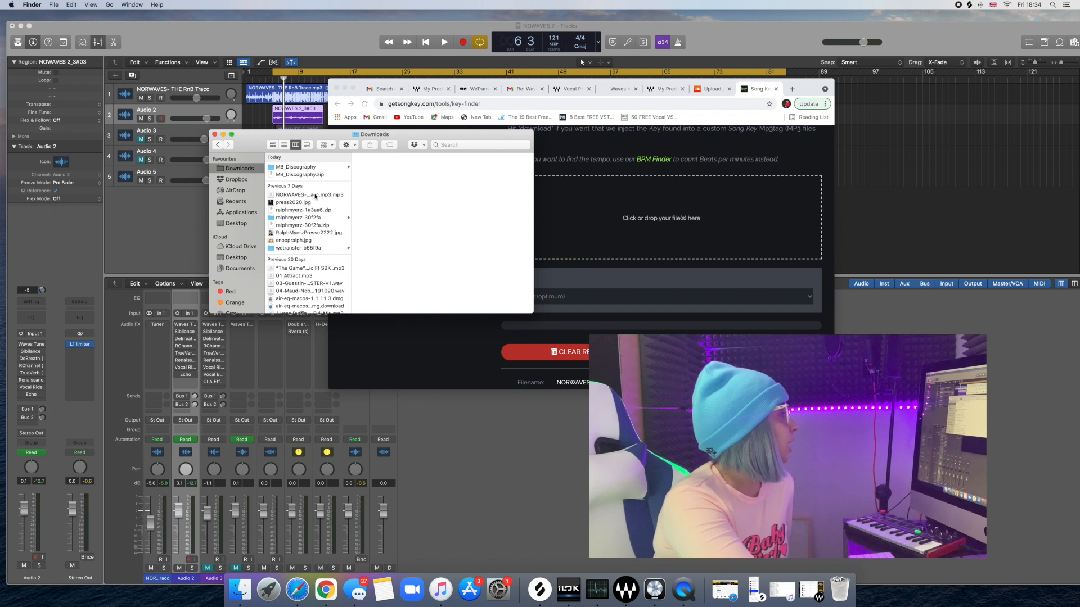
left_click_drag(308, 194, 591, 214)
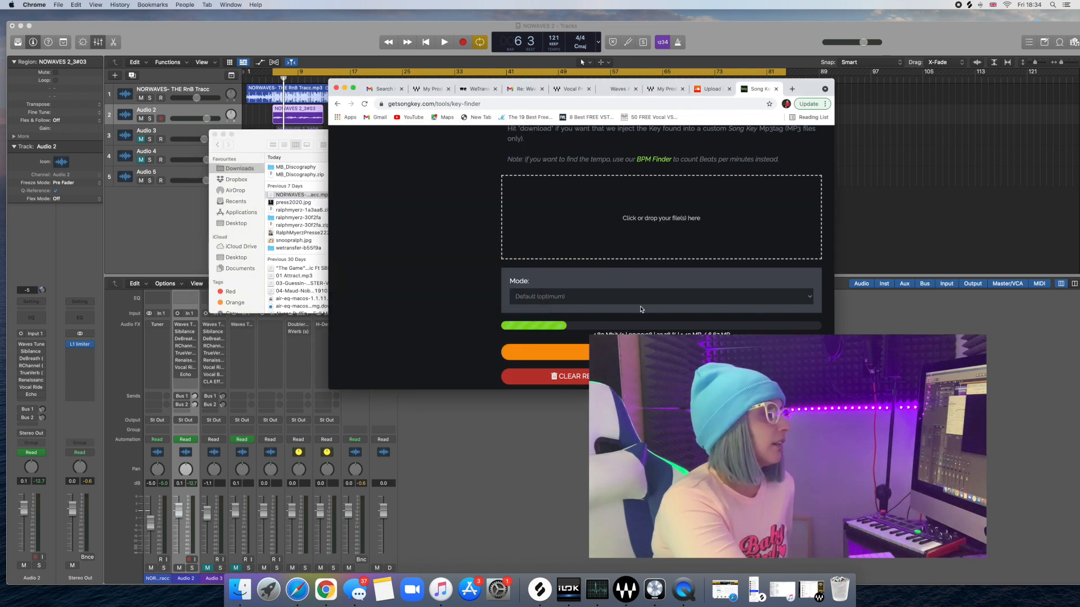
scroll(641, 309, "down", 3)
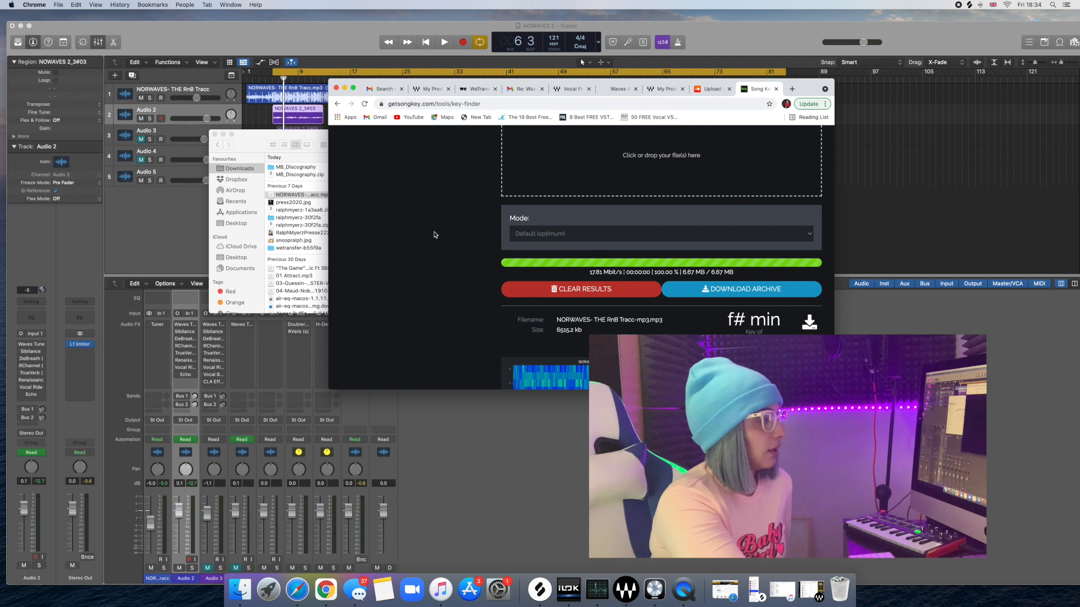
left_click(345, 89)
left_click(223, 135)
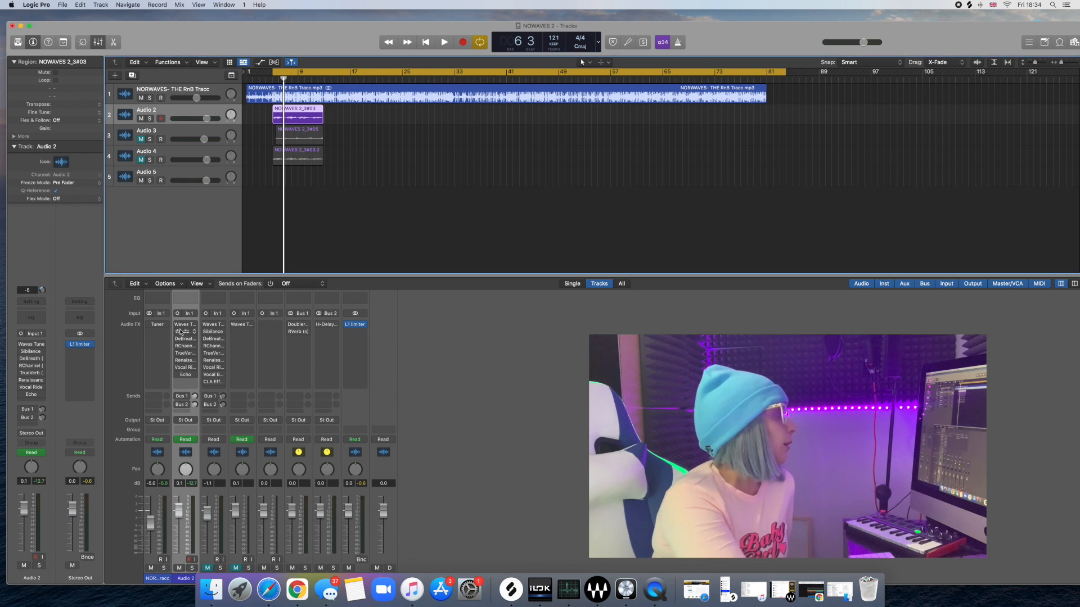
- Audition the Audio 2 vocal over the beat with its Waves Tune plug-in bypassed
mouse_move(178, 326)
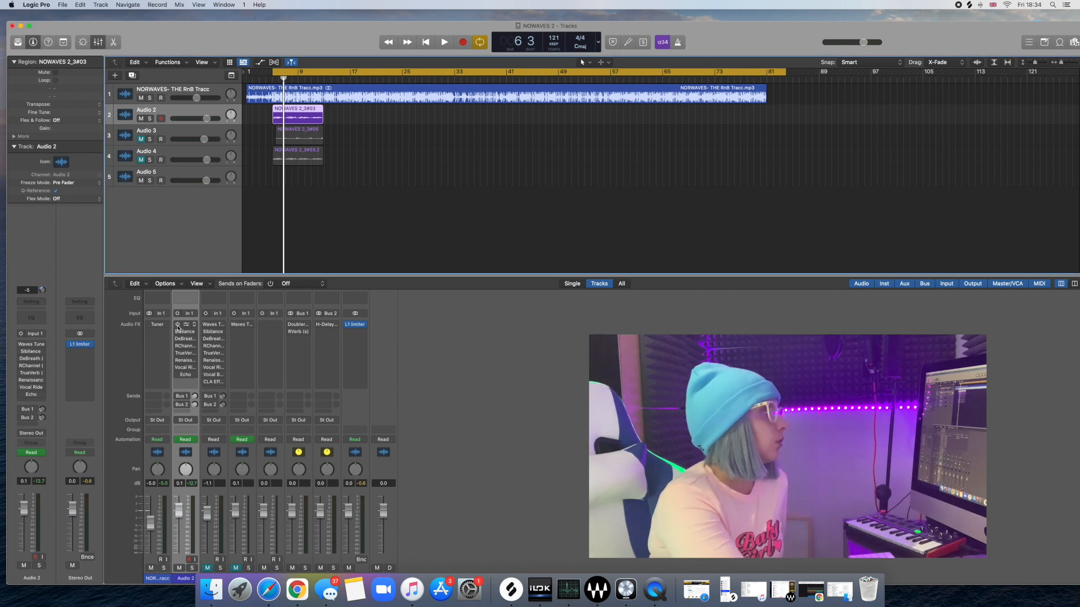
left_click(513, 354)
key("space")
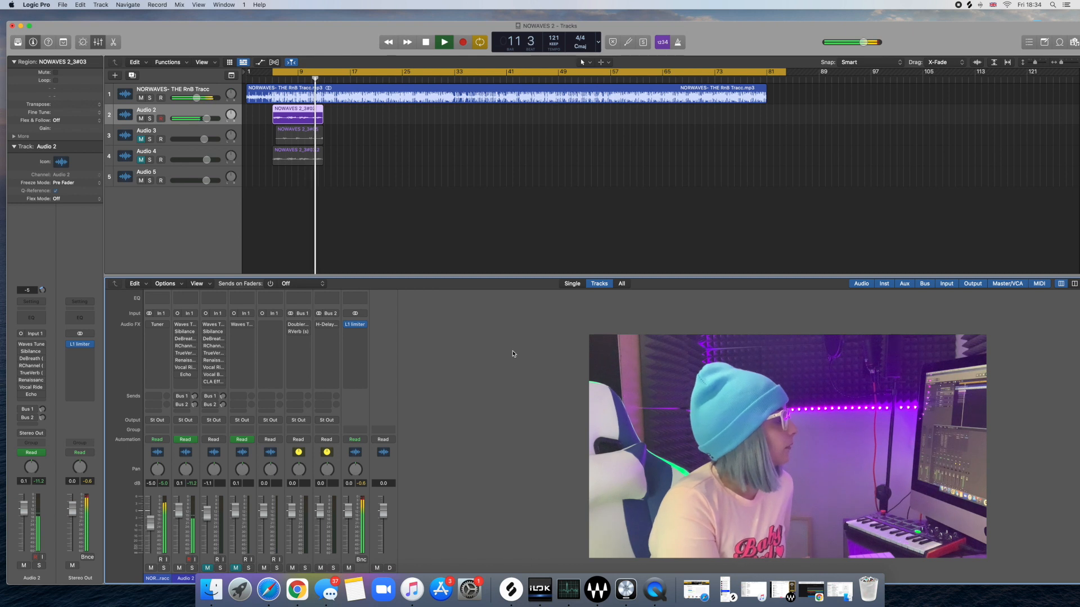
key("space")
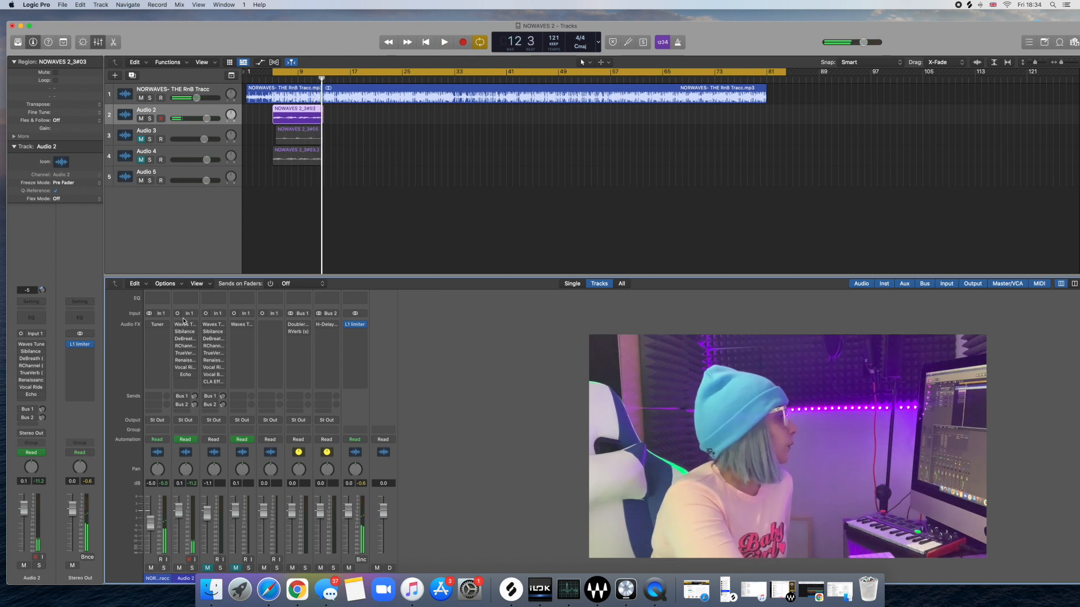
- Enable Waves Tune on Audio 2, inspect its pitch editor with the project in full screen, and close the editor
left_click(178, 325)
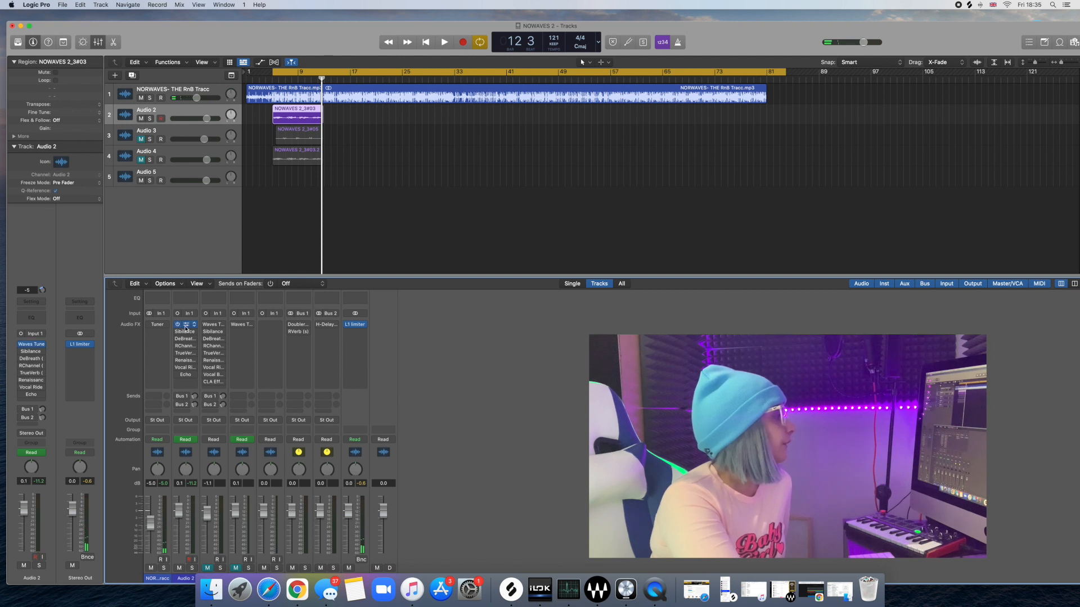
left_click(185, 325)
left_click_drag(573, 59, 570, 42)
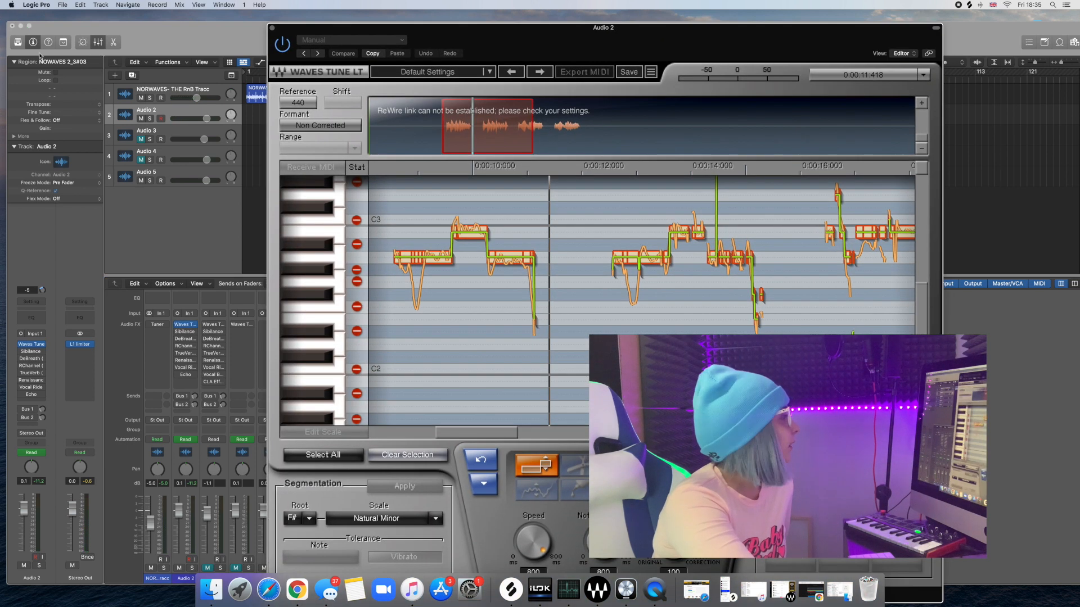
left_click(30, 26)
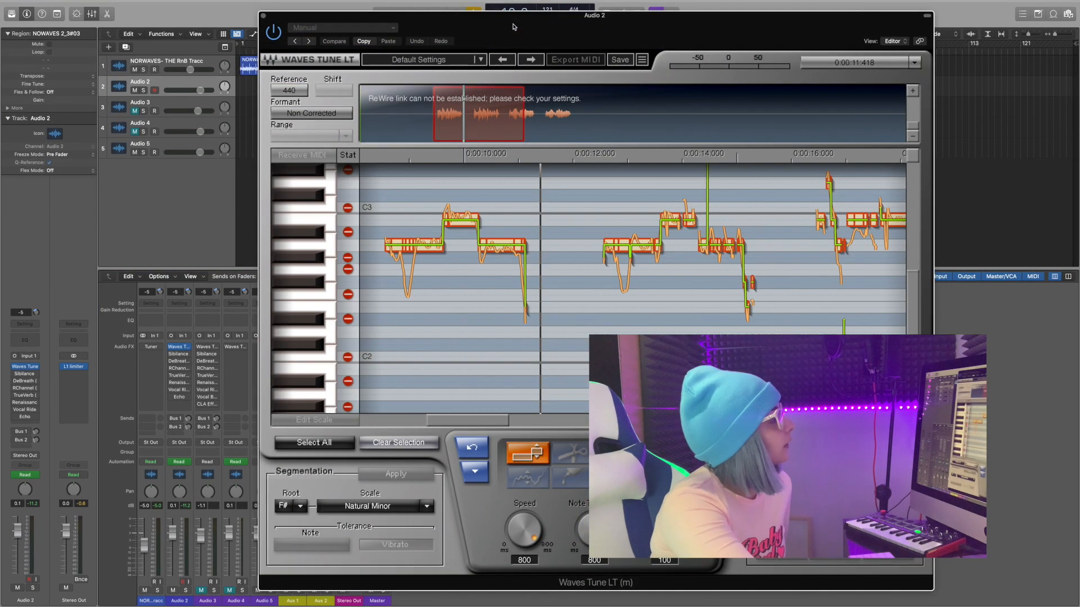
left_click_drag(523, 36, 515, 24)
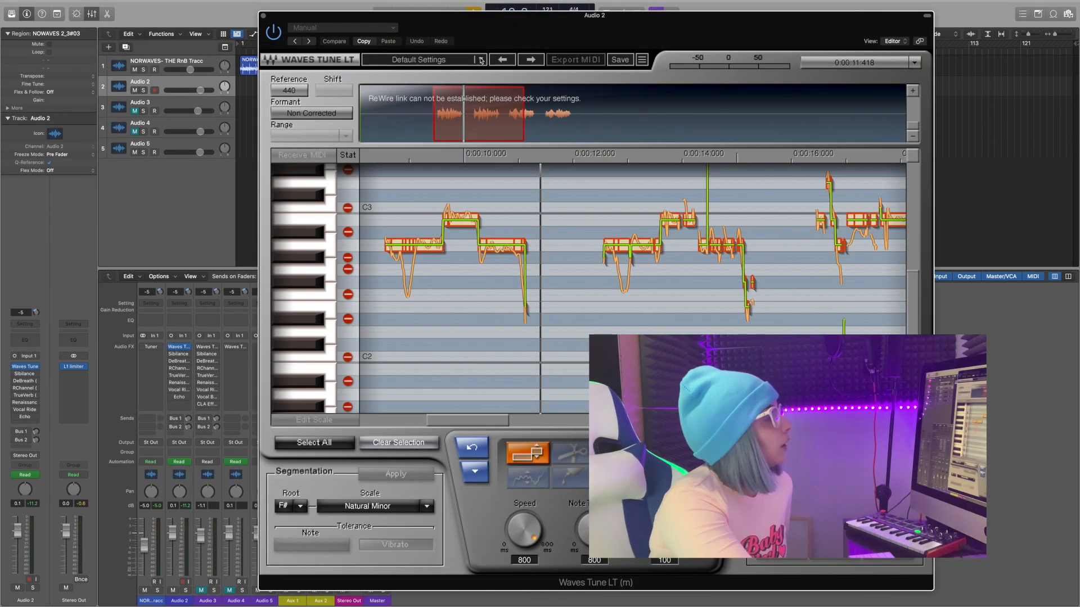
left_click_drag(438, 16, 442, 42)
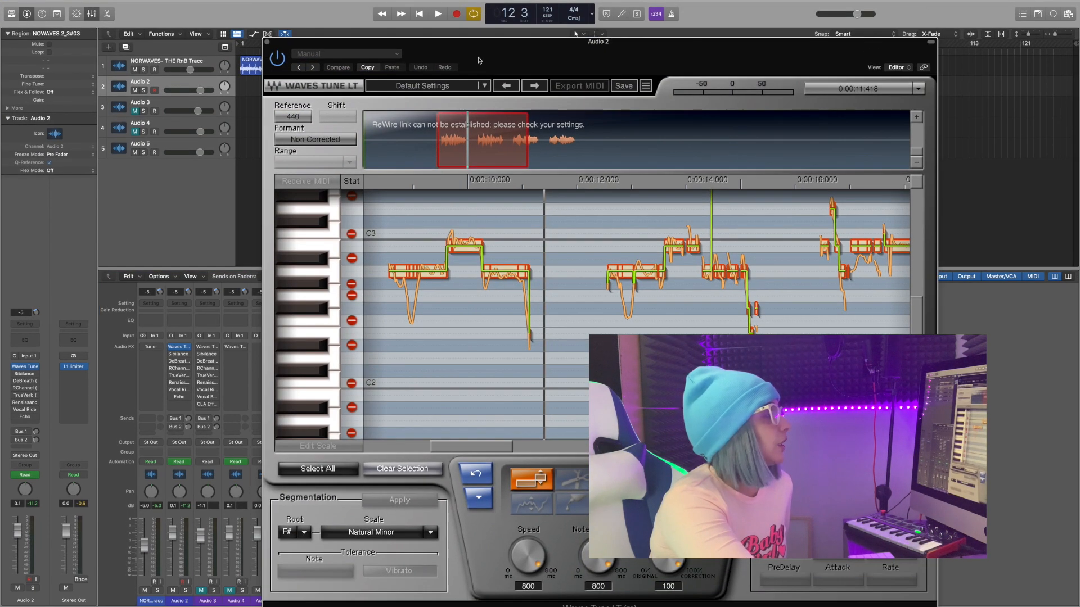
left_click(269, 43)
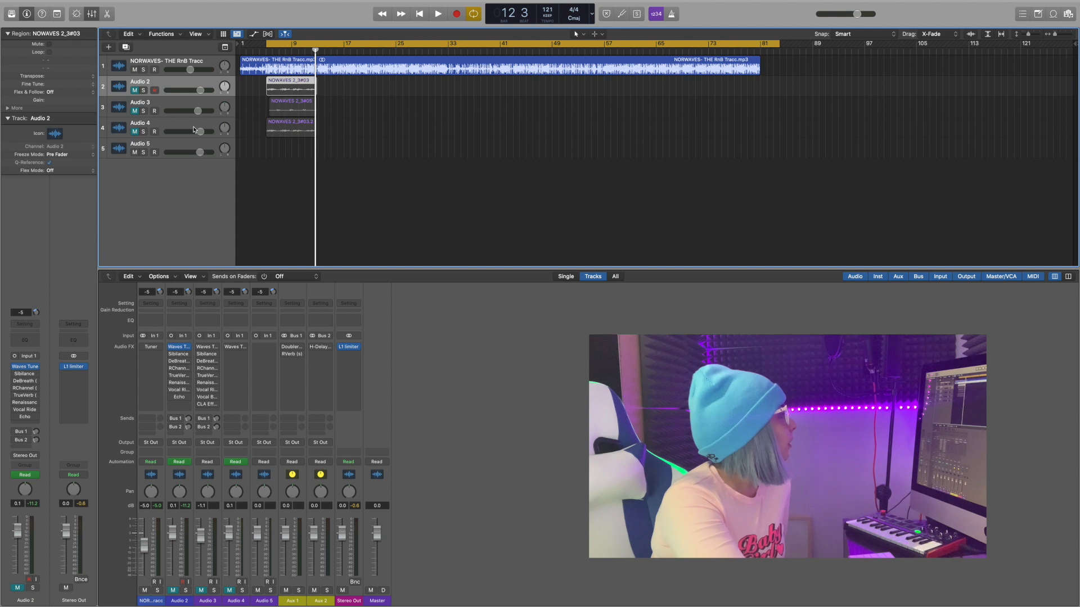
- Replace the existing Waves Tune on Audio 4 with a fresh instance of Waves Tune LT
left_click(175, 125)
left_click(244, 347)
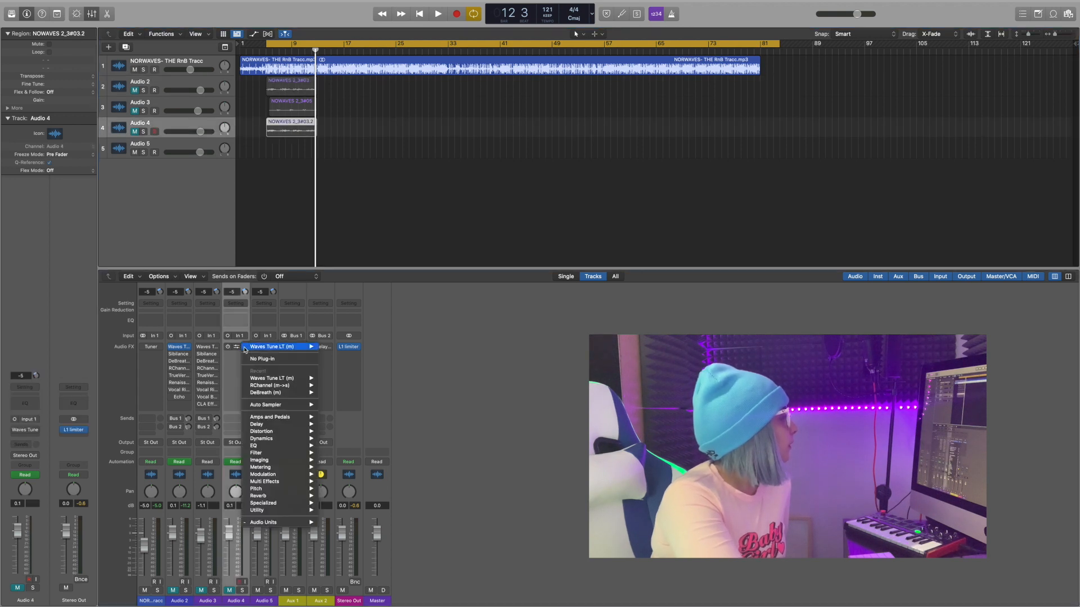
left_click(272, 363)
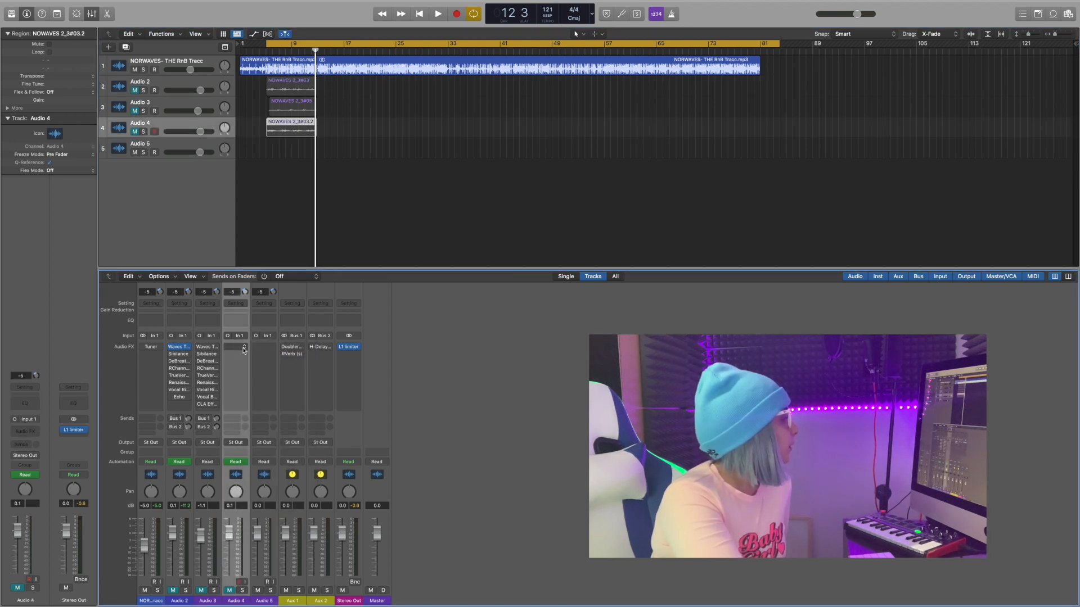
left_click(244, 347)
left_click(304, 364)
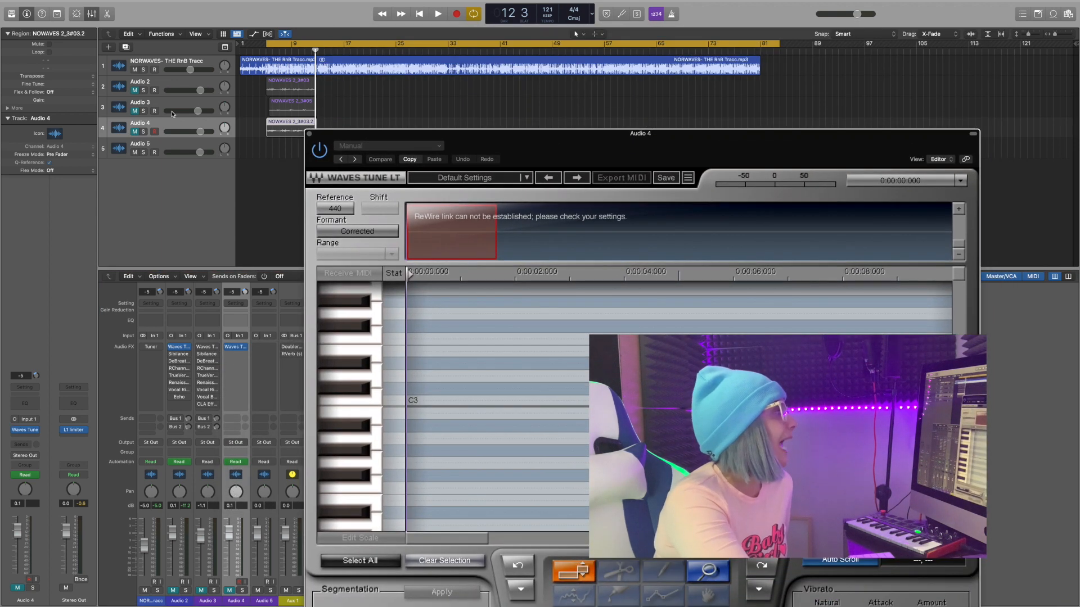
- Unmute Audio 4 and play the whole vocal section so Waves Tune LT scans its pitch
left_click(135, 132)
left_click_drag(589, 156, 458, 52)
key("space")
left_click_drag(418, 134, 384, 137)
left_click_drag(552, 43, 549, 23)
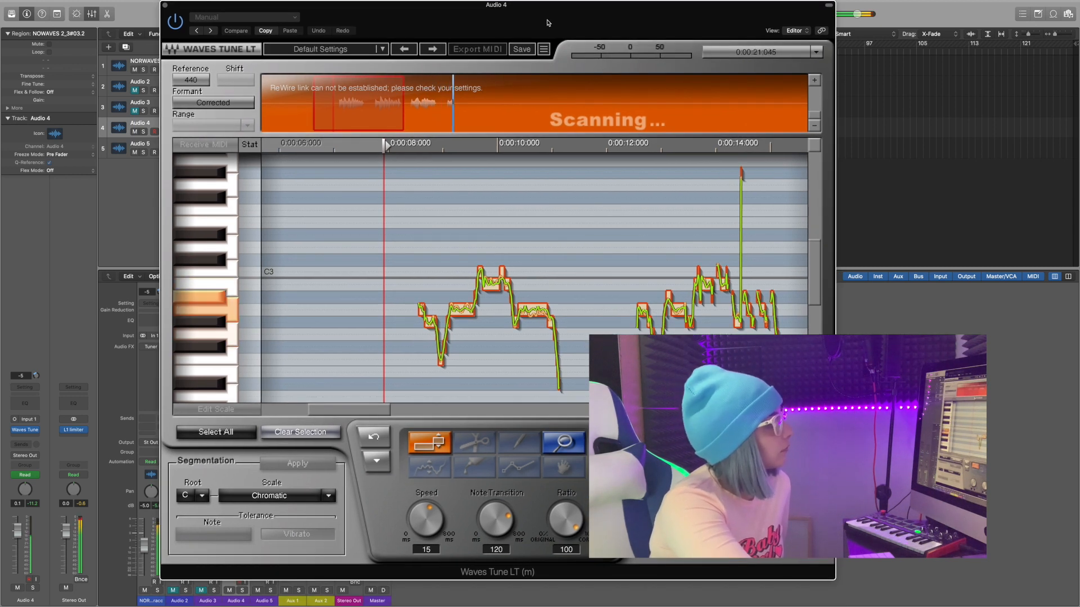
key("space")
- Set the Audio 4 vocal's correction key to root F with the Natural Minor scale
left_click_drag(360, 107, 450, 107)
left_click_drag(676, 397, 202, 144)
scroll(437, 221, "down", 7)
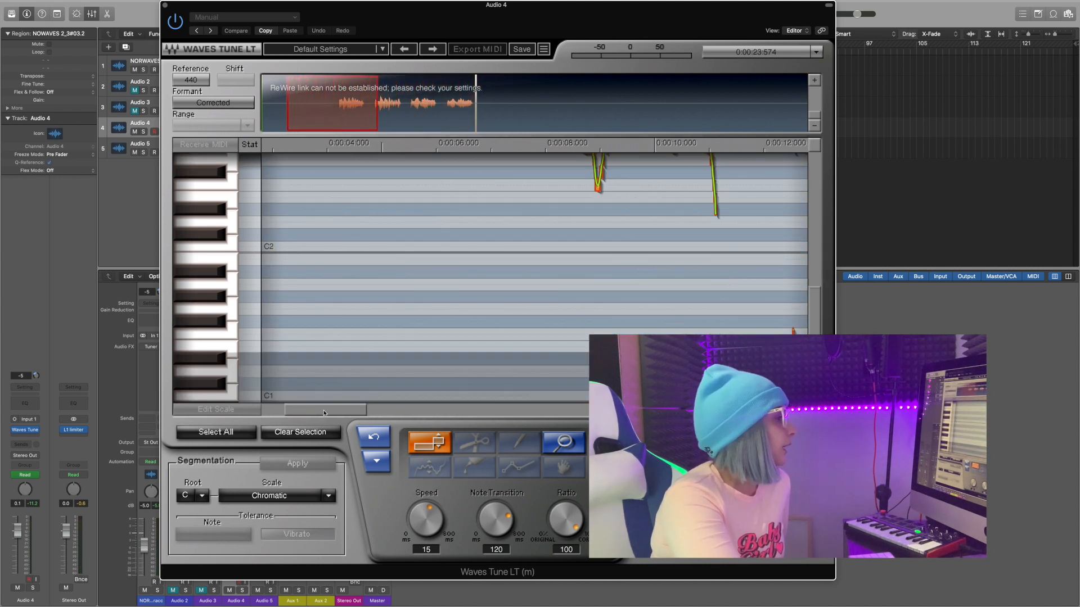
left_click(202, 496)
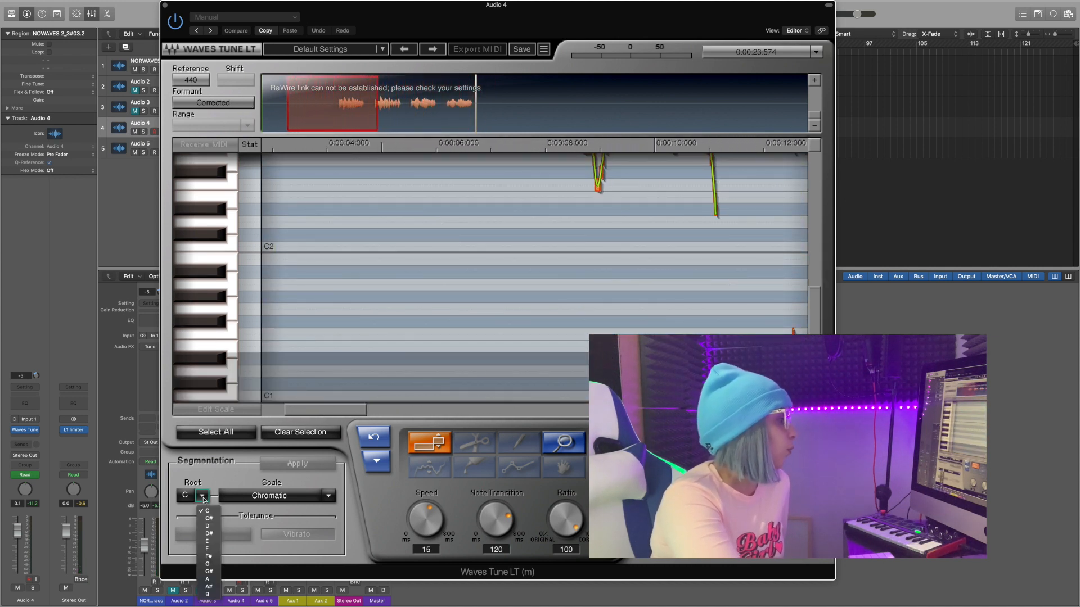
left_click(207, 549)
left_click(328, 495)
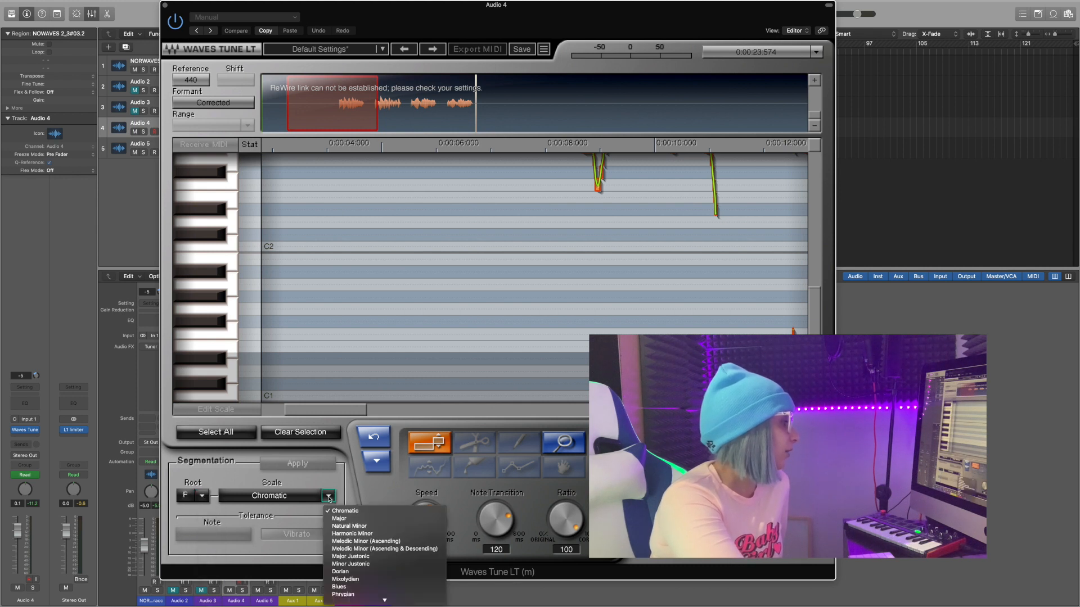
left_click(365, 527)
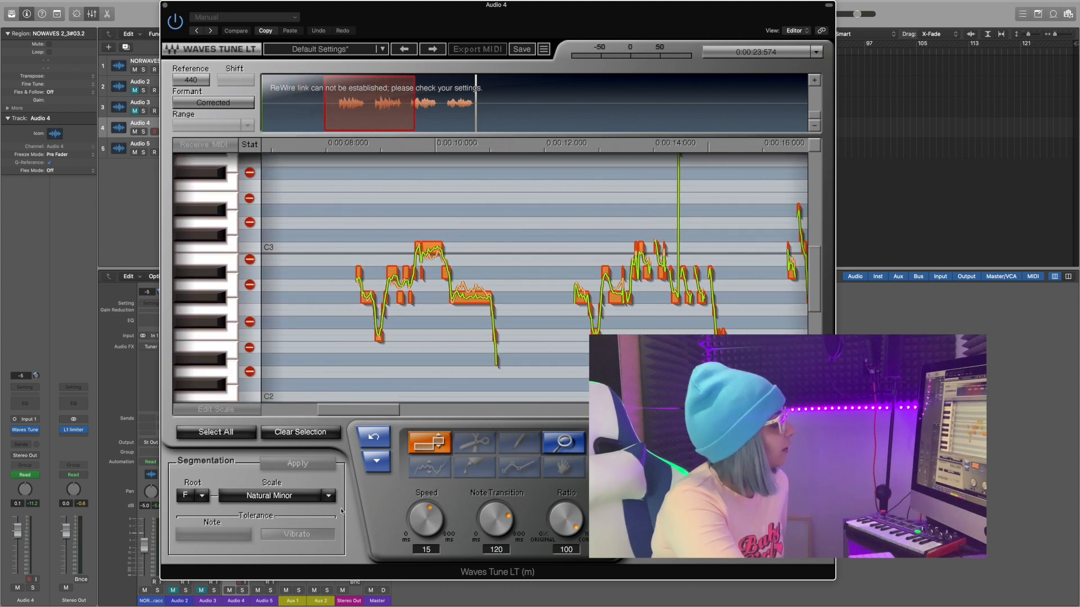
- Try the Major scale for the Audio 4 vocal and switch back to Natural Minor
left_click(328, 496)
left_click(348, 521)
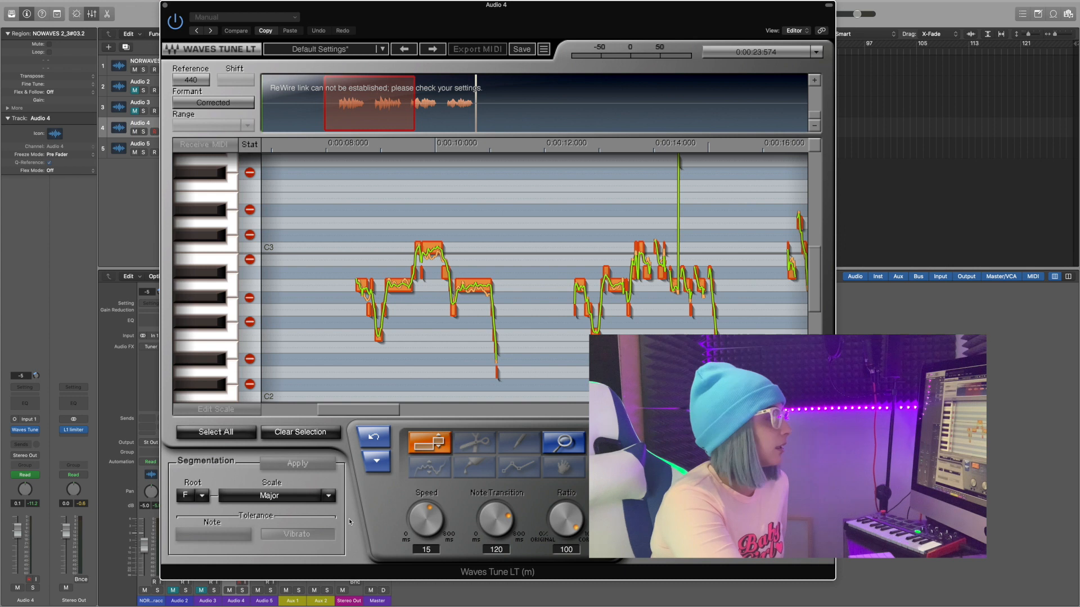
left_click(328, 495)
left_click(355, 526)
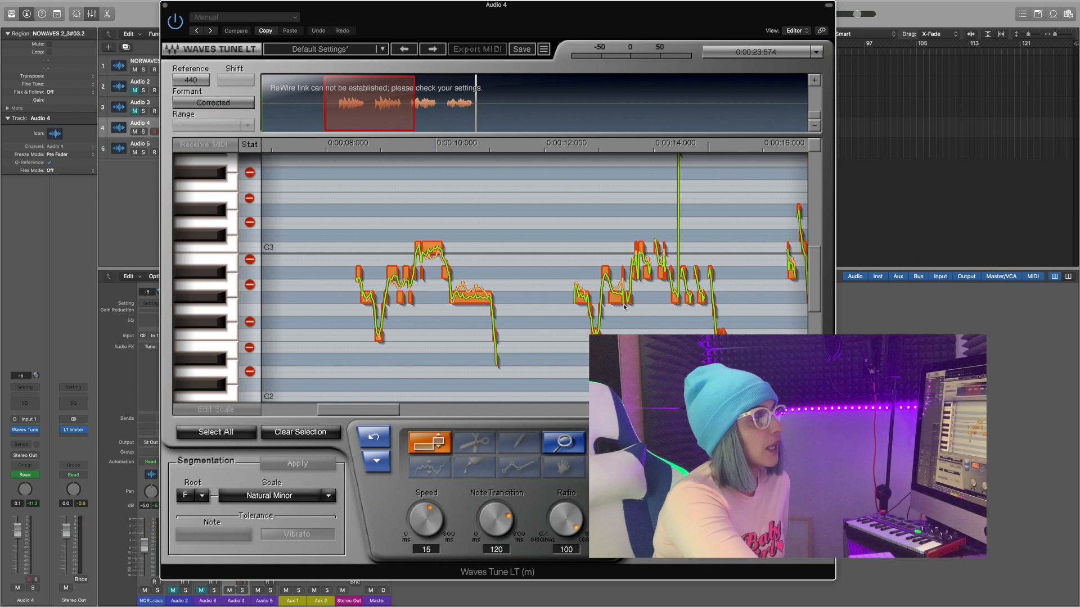
- Set Audio 4's formant to Non Corrected and both Speed and Note Transition to 800 ms
scroll(620, 302, "right", 5)
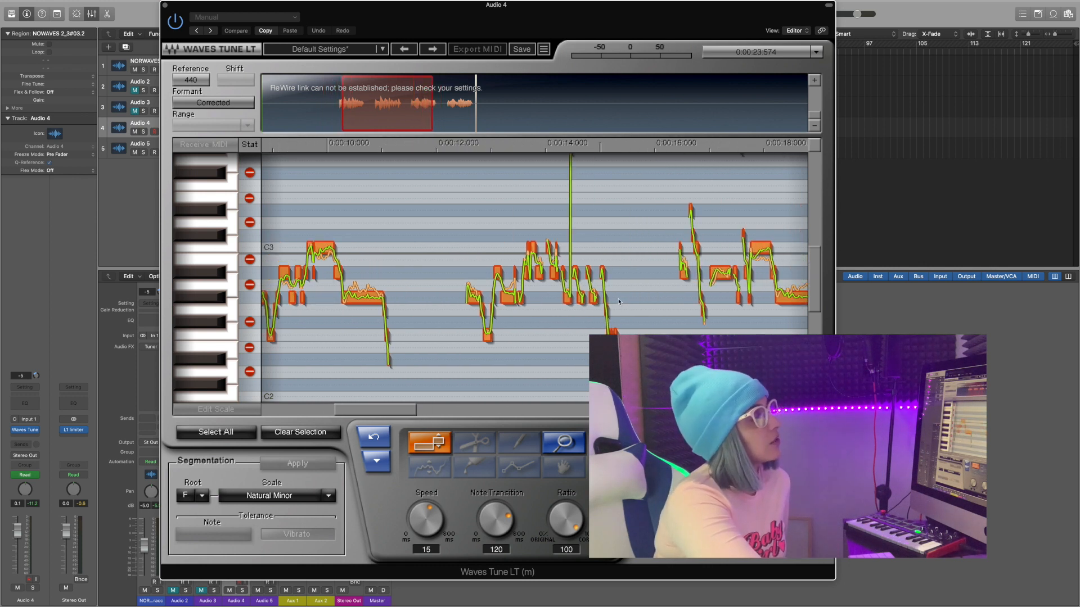
scroll(618, 302, "right", 10)
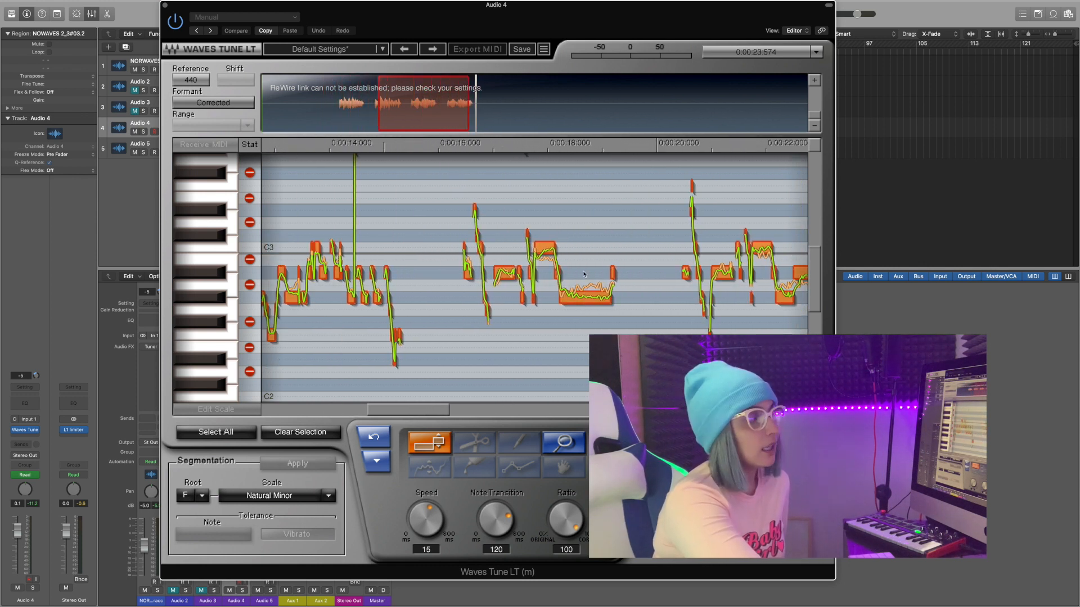
left_click(221, 103)
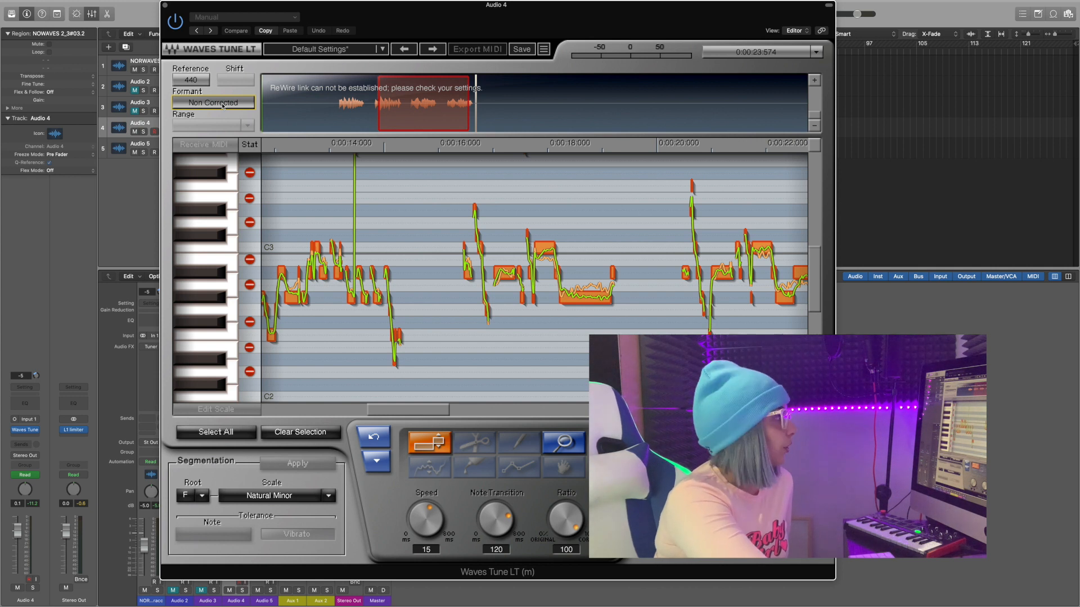
left_click_drag(426, 518, 425, 484)
left_click(516, 517)
mouse_move(516, 517)
left_mouse_down()
mouse_move(512, 495)
mouse_move(508, 528)
left_mouse_up()
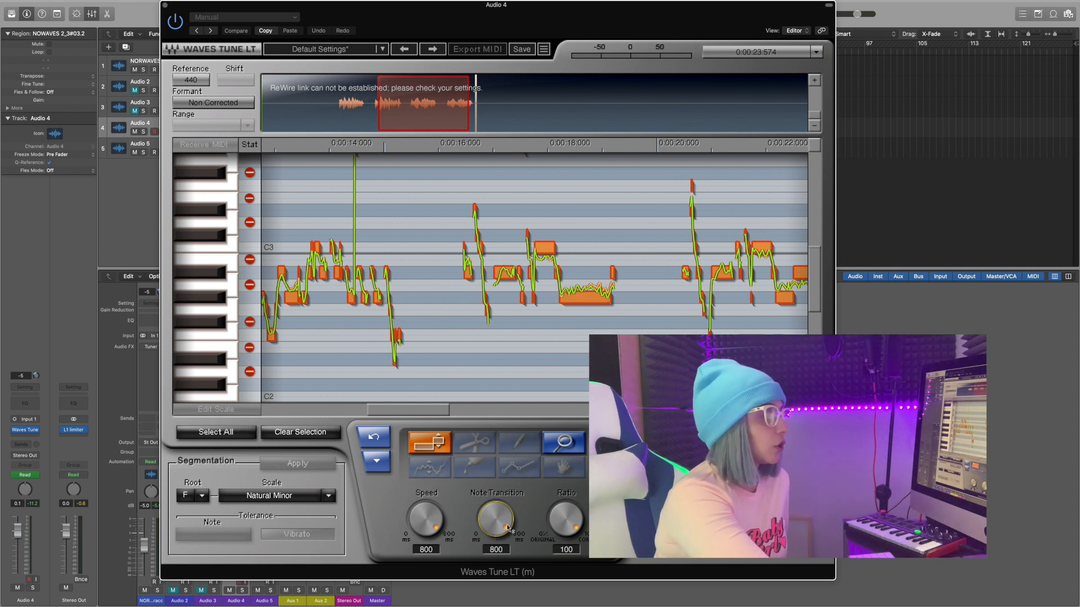
left_click(566, 519)
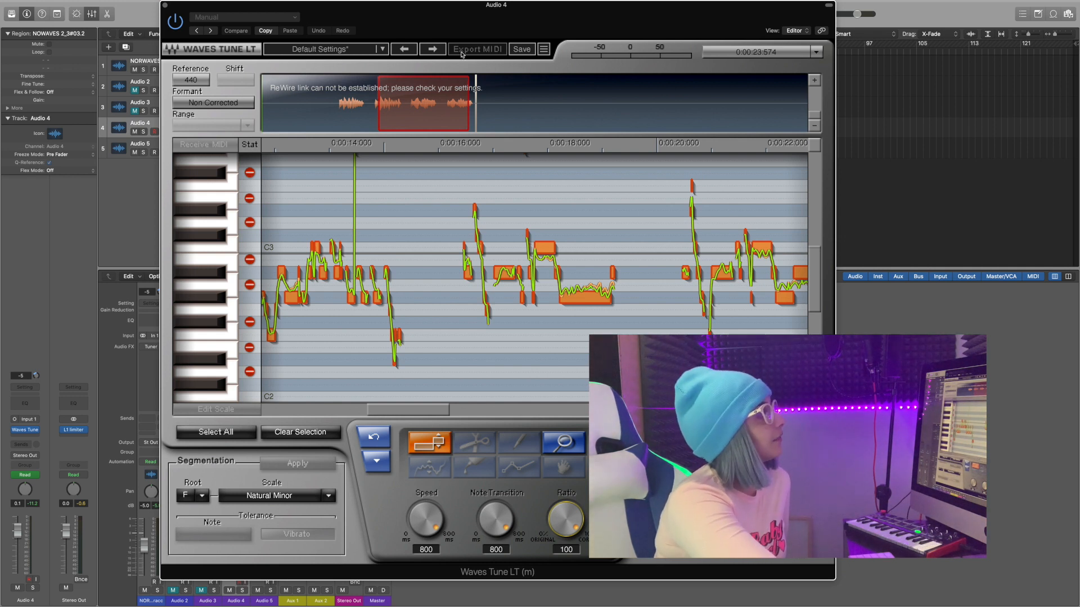
- Play back the Audio 4 vocal with the F Natural Minor correction over the beat
left_click_drag(466, 23, 583, 51)
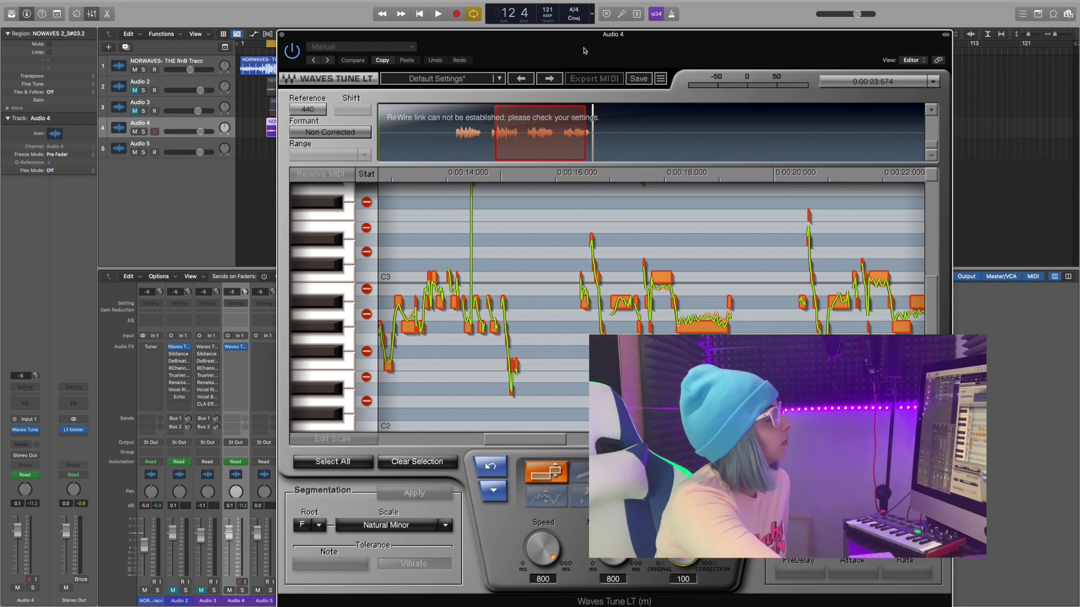
key("space")
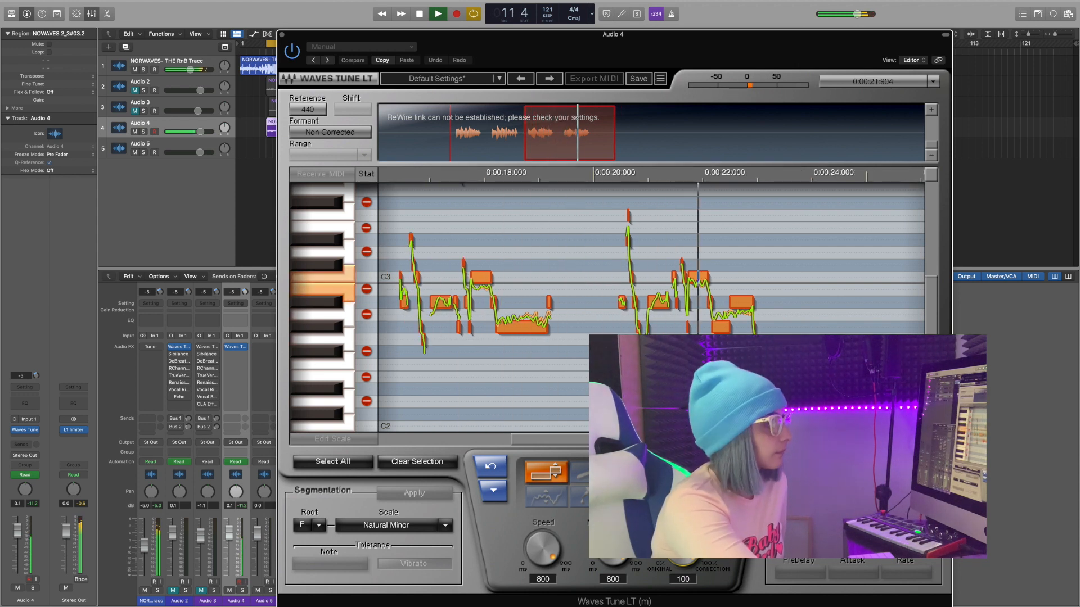
key("space")
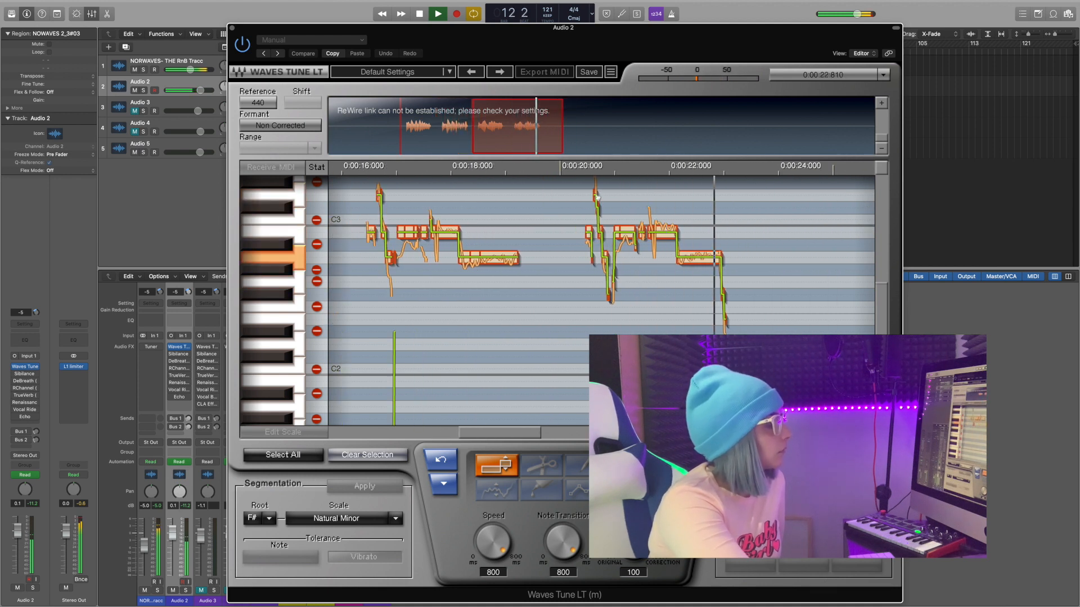
- Try lower pitches for the high note just past 20 seconds in Audio 2, audition them, and put the note back at D3
left_click_drag(543, 48, 505, 155)
left_click(298, 52)
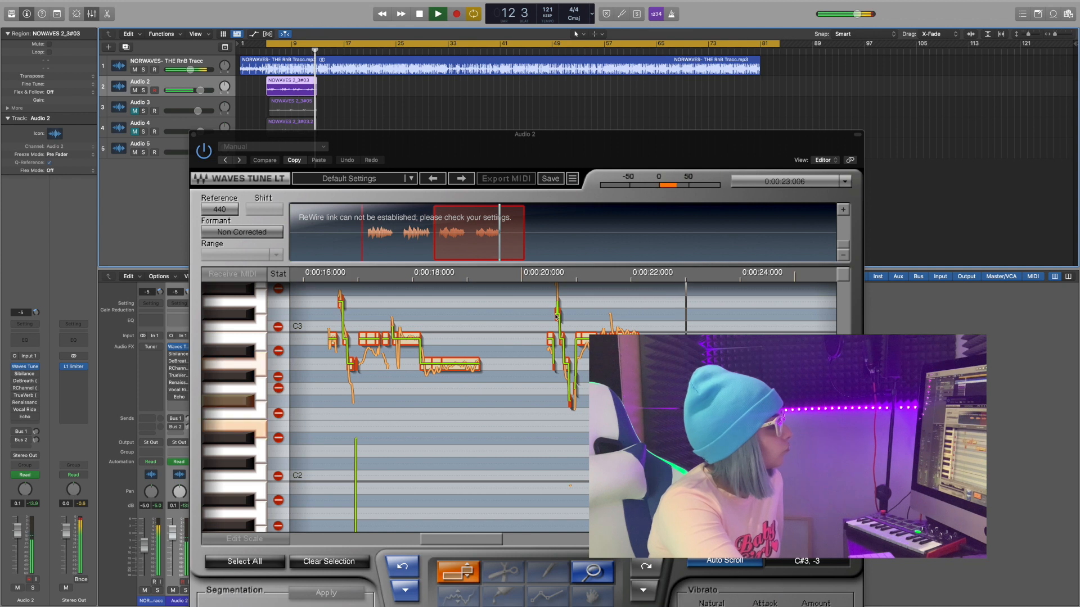
left_click_drag(556, 316, 557, 340)
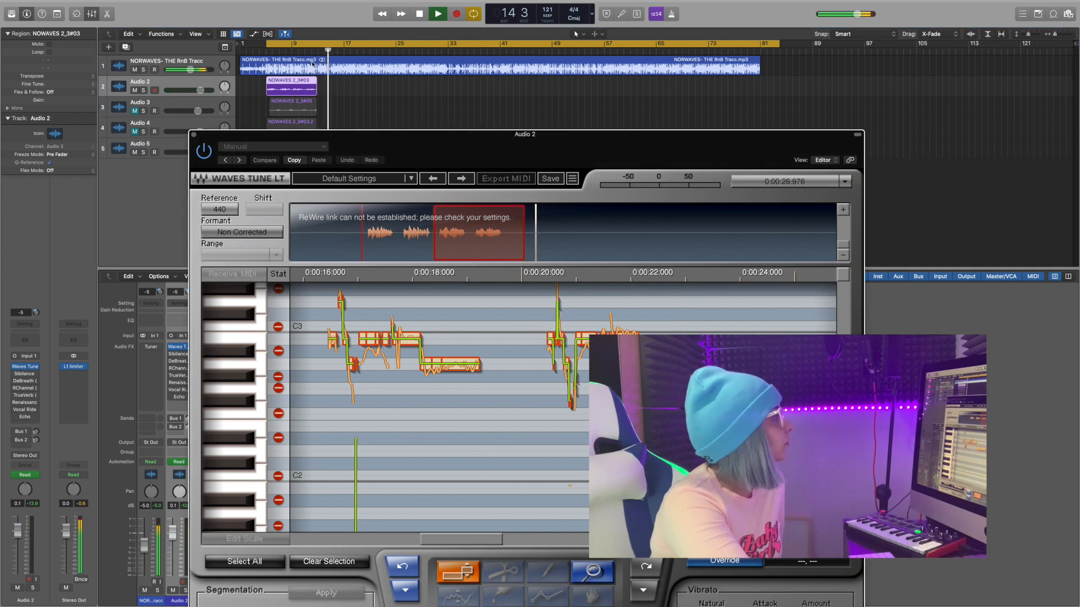
left_click(293, 50)
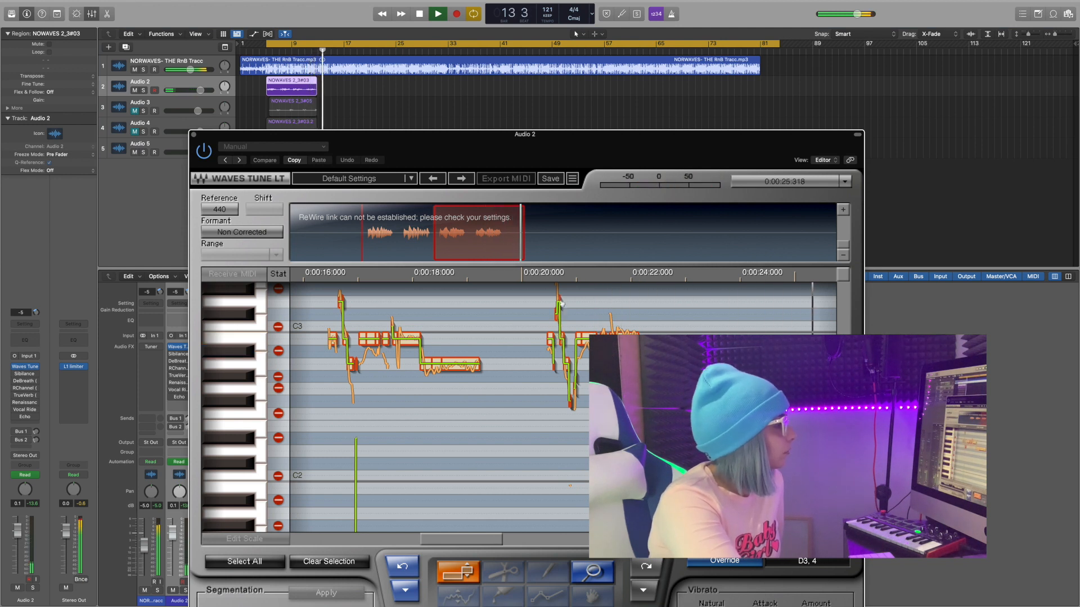
left_click_drag(556, 315, 557, 302)
left_click(300, 51)
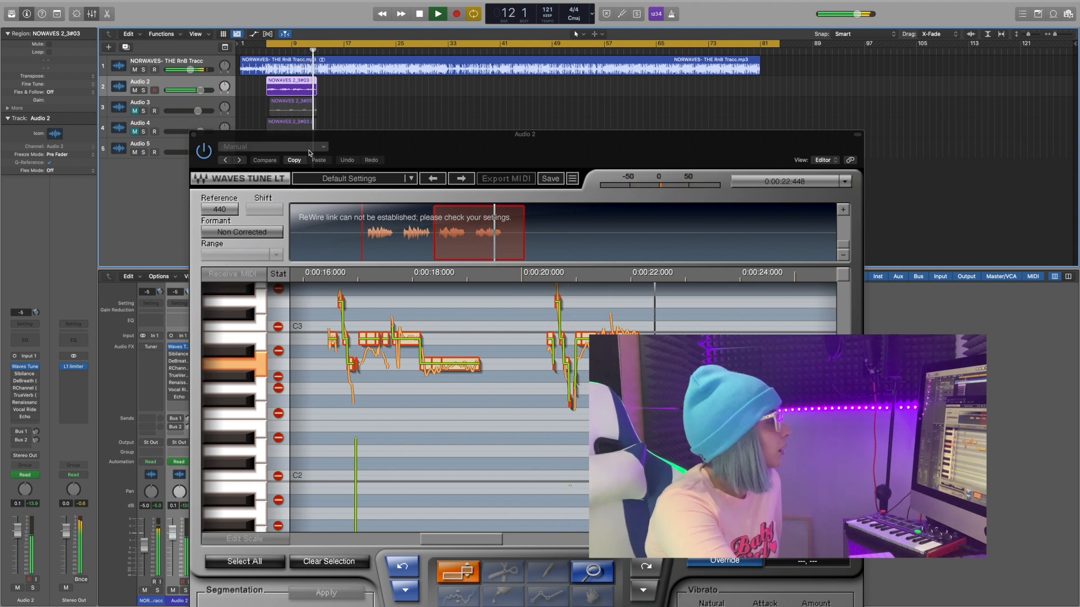
- Audition Sibilance on the Audio 2 vocal, stop the playback, and adjust its threshold
key("space")
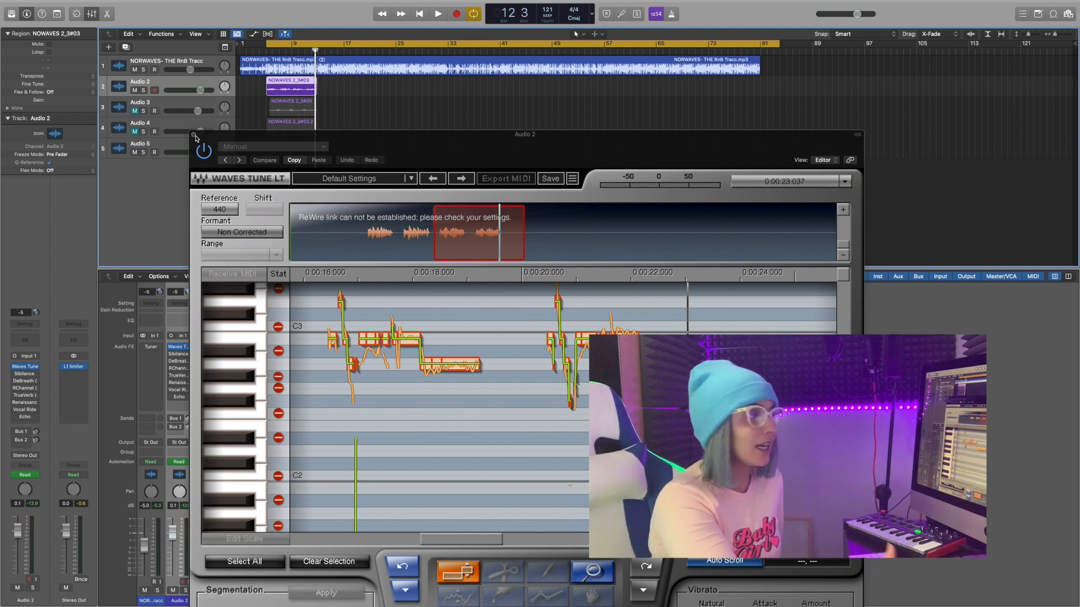
left_click_drag(562, 151, 556, 46)
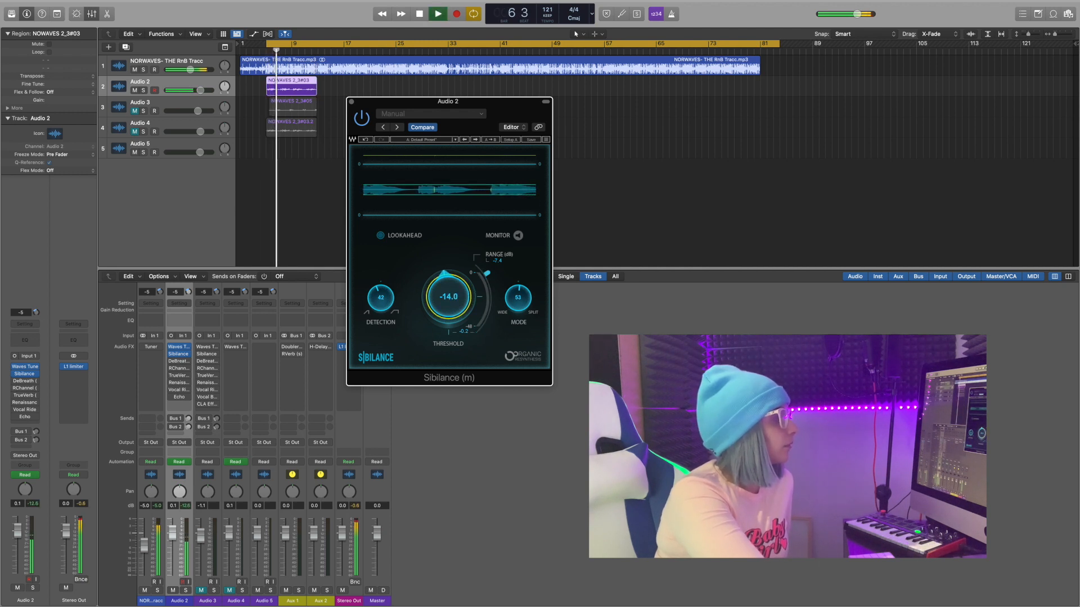
key("space")
left_click_drag(467, 300, 466, 294)
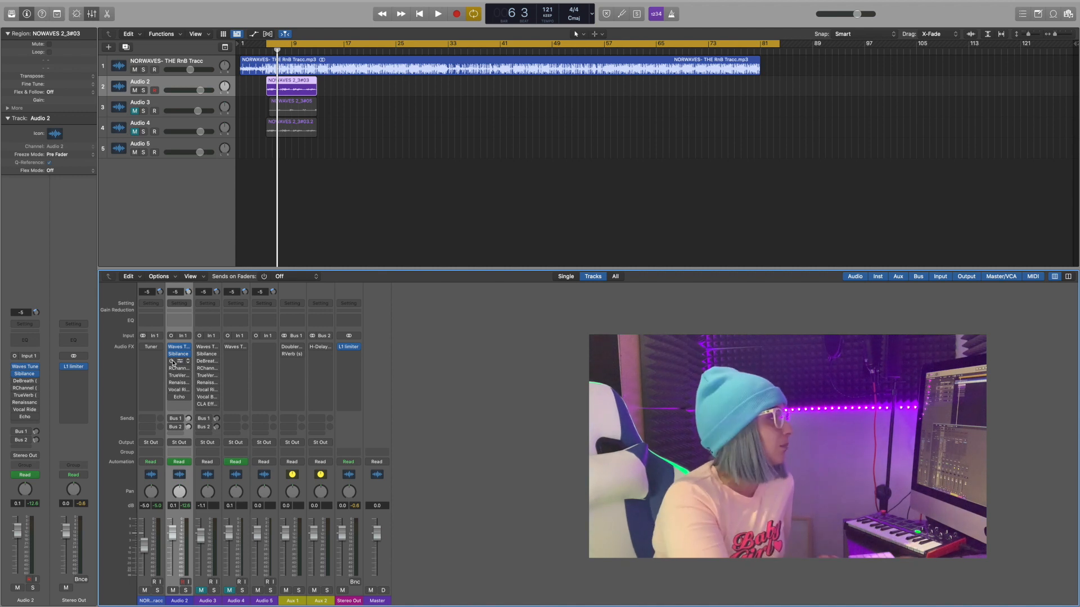
- Load the Live Vocal Plate factory preset in TrueVerb on Audio 2 and close the plug-in window
left_click_drag(1053, 33, 1057, 34)
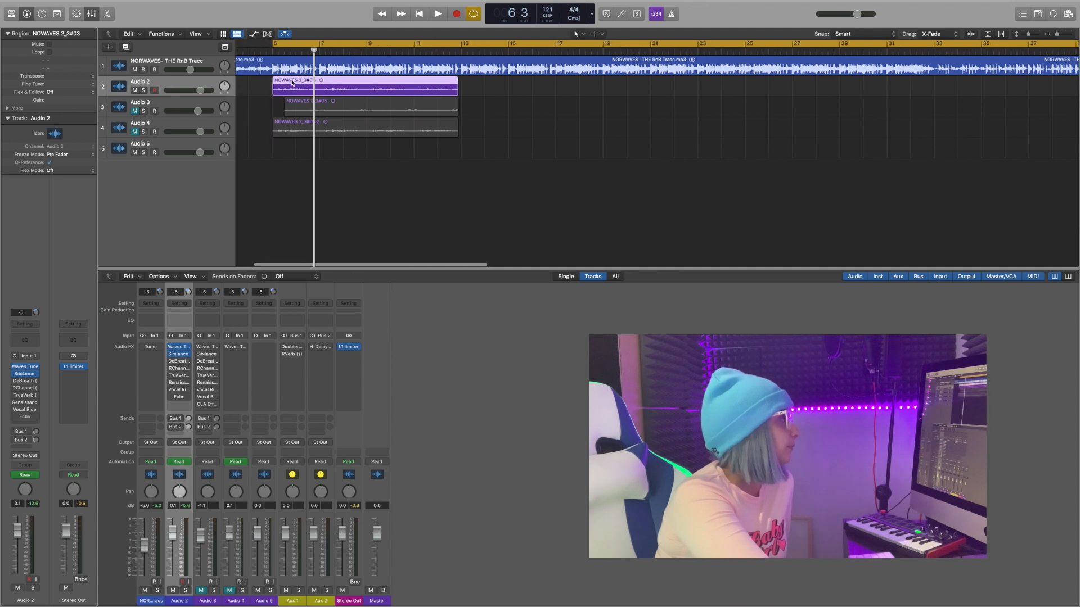
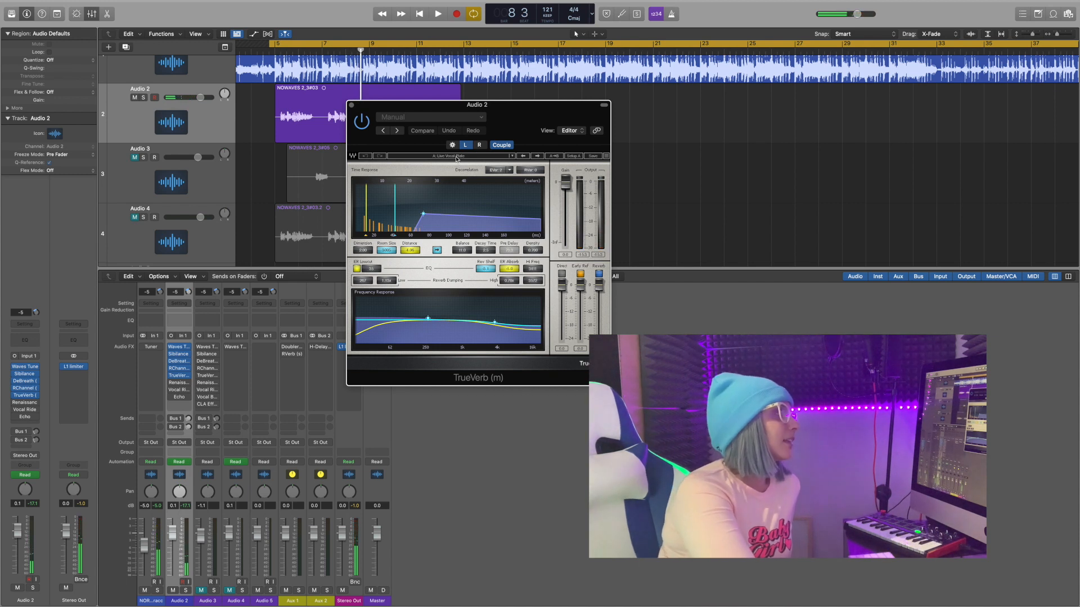
left_click(456, 157)
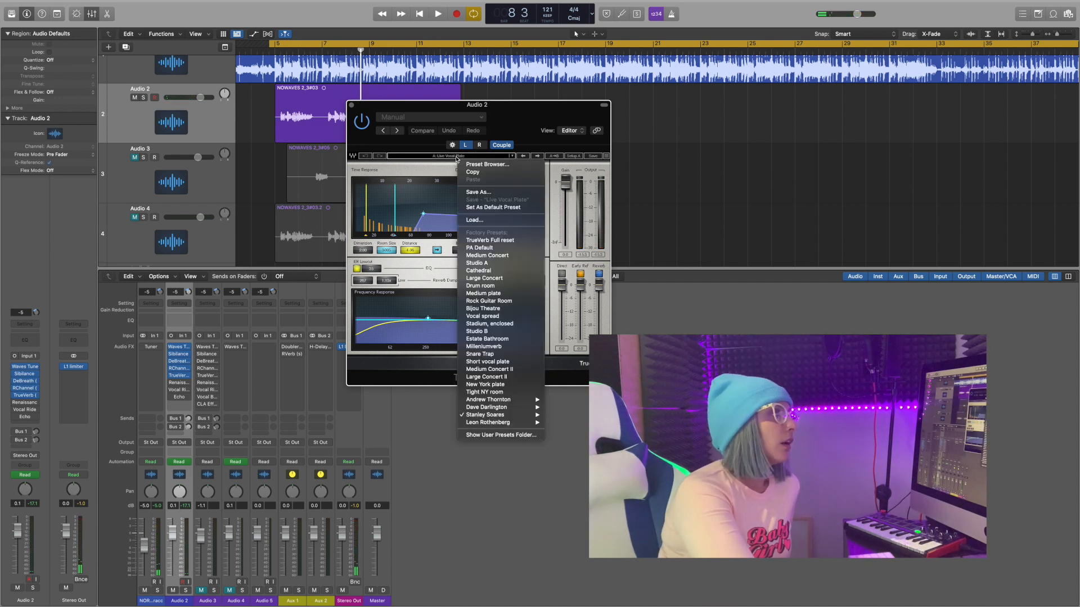
left_click(423, 158)
left_click(447, 158)
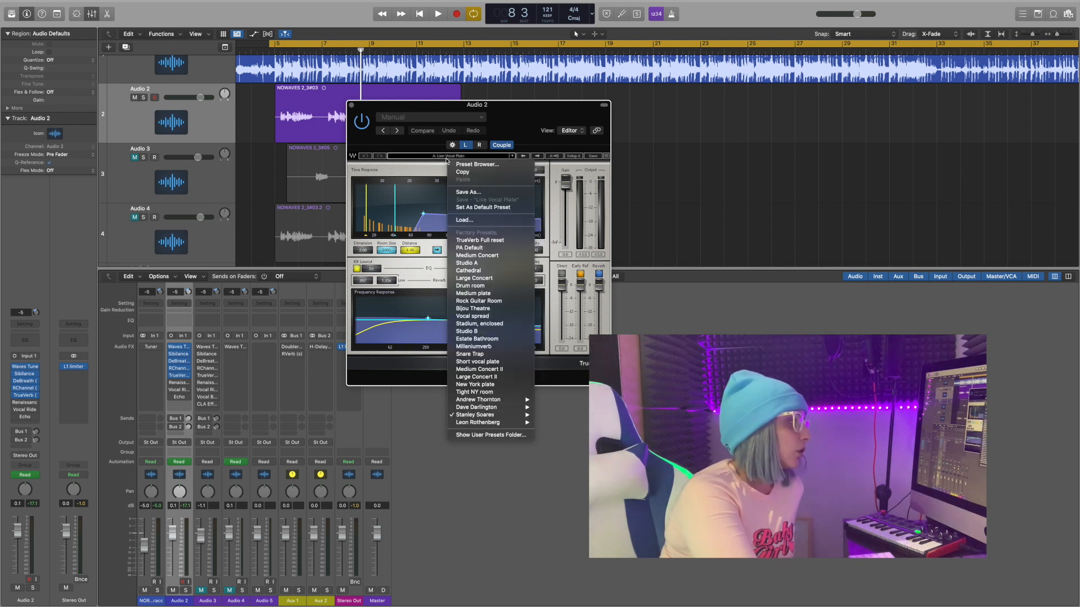
mouse_move(502, 416)
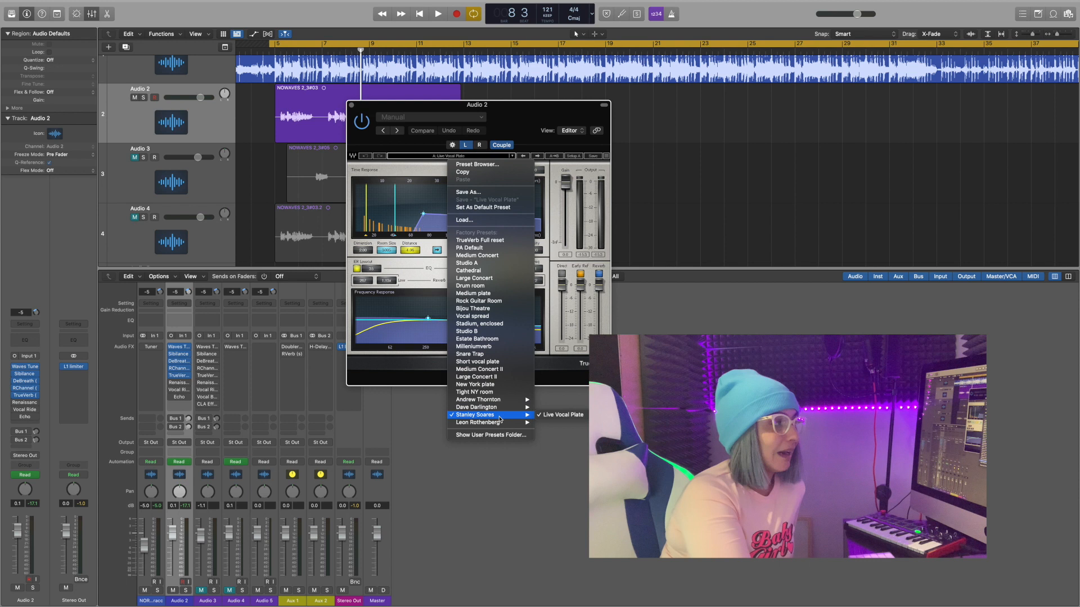
left_click(563, 416)
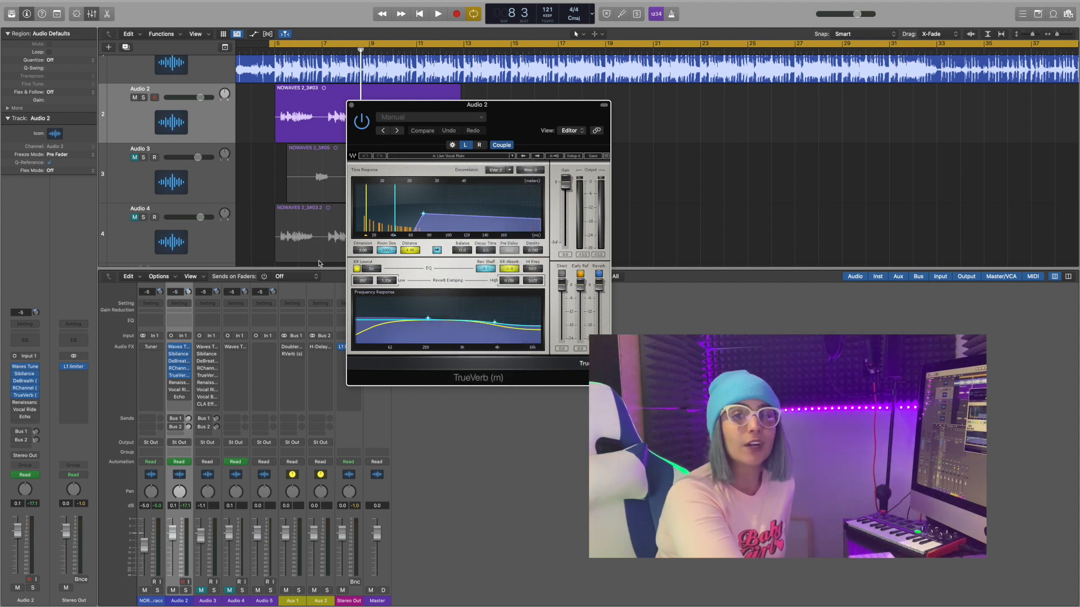
key("super+w")
- Audition the Audio 2 vocal over the beat with Renaissance Axx in its effects chain
key("space")
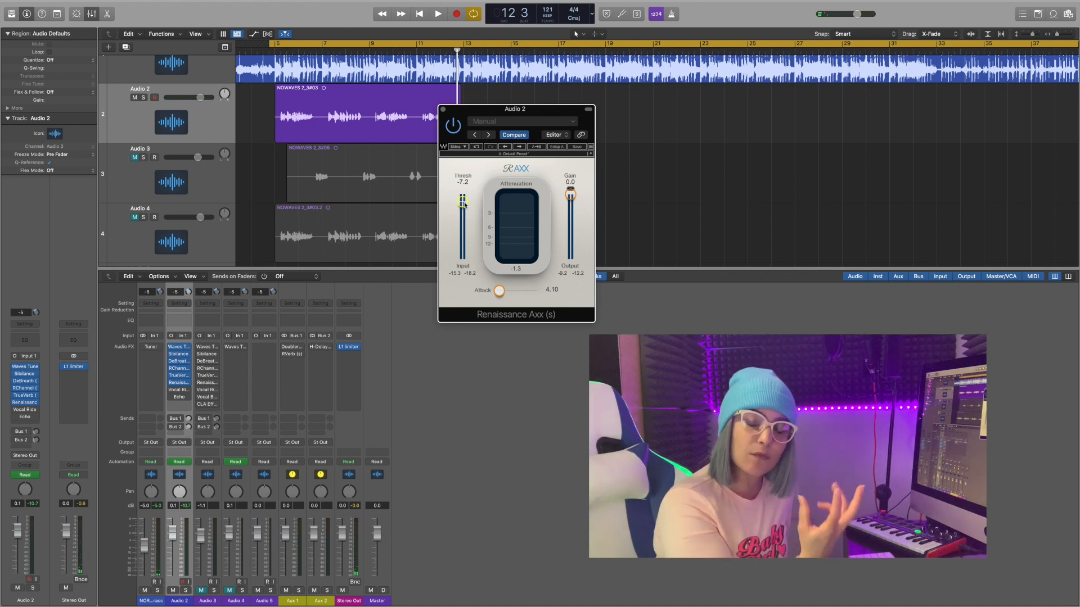
key("space")
key("space")
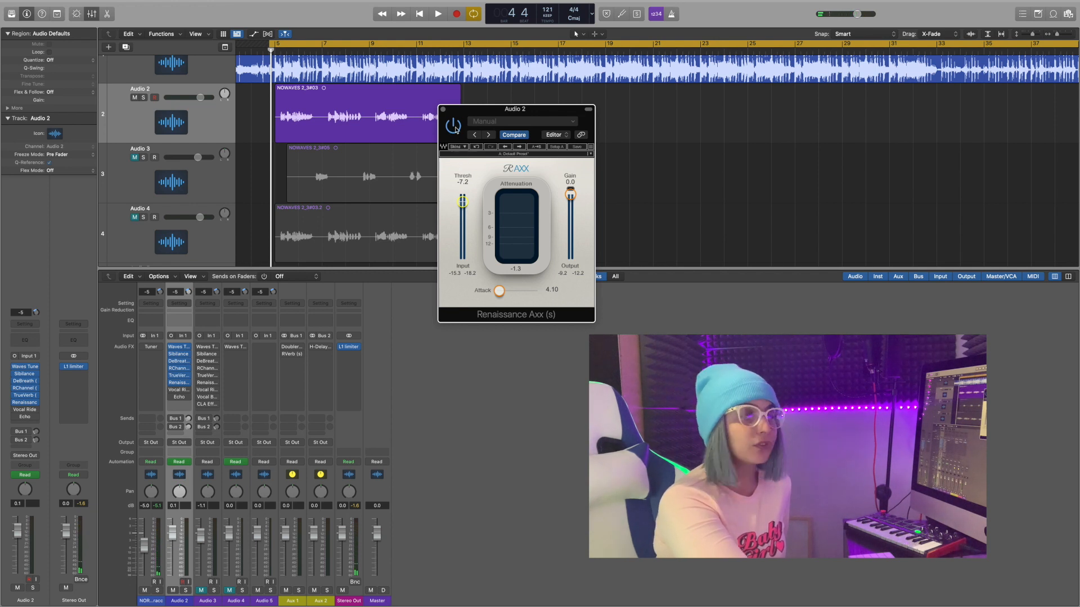
key("space")
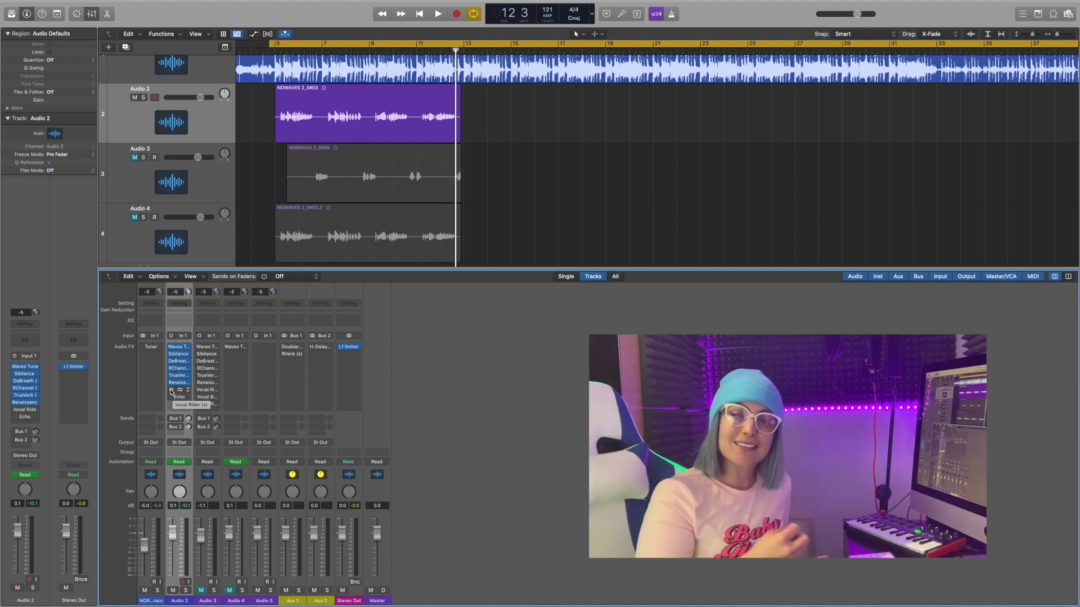
- Enable Vocal Rider on Audio 2, open its settings, and adjust the Music sensitivity
left_click(172, 390)
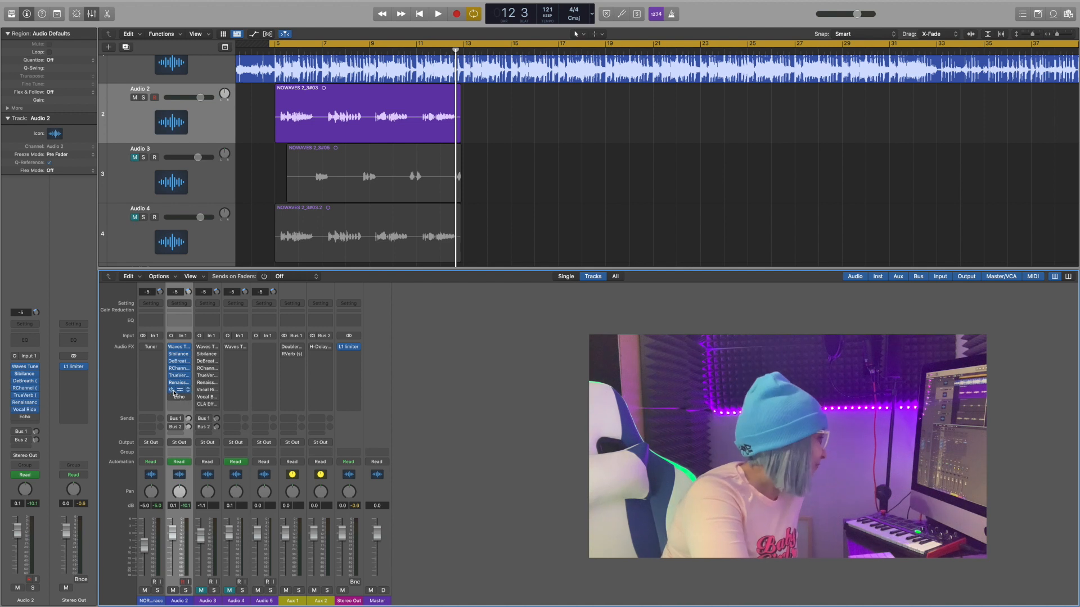
left_click(180, 392)
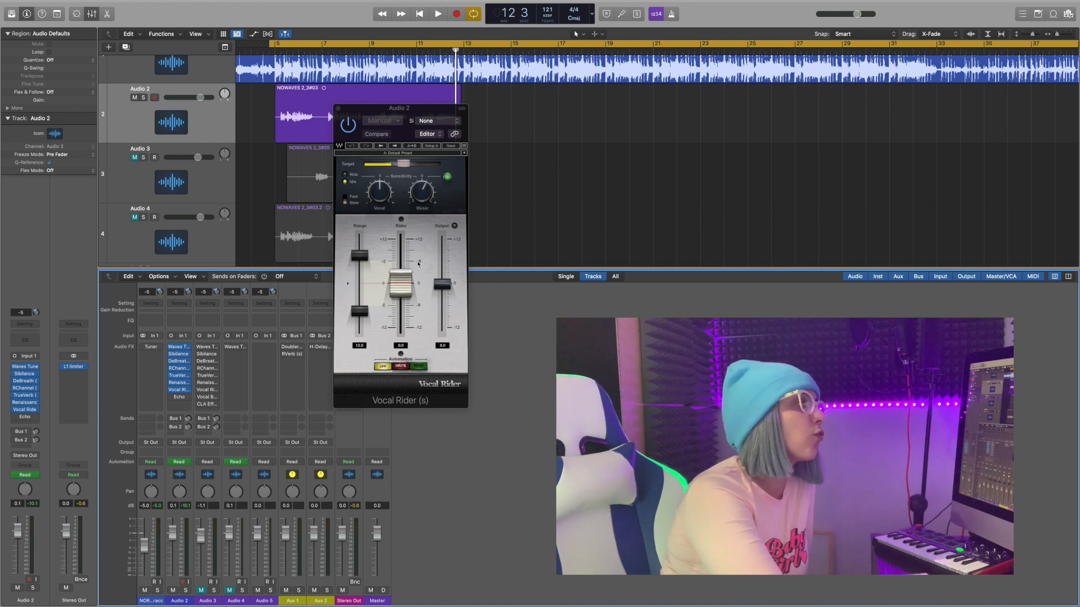
left_click_drag(423, 194, 423, 184)
mouse_move(422, 193)
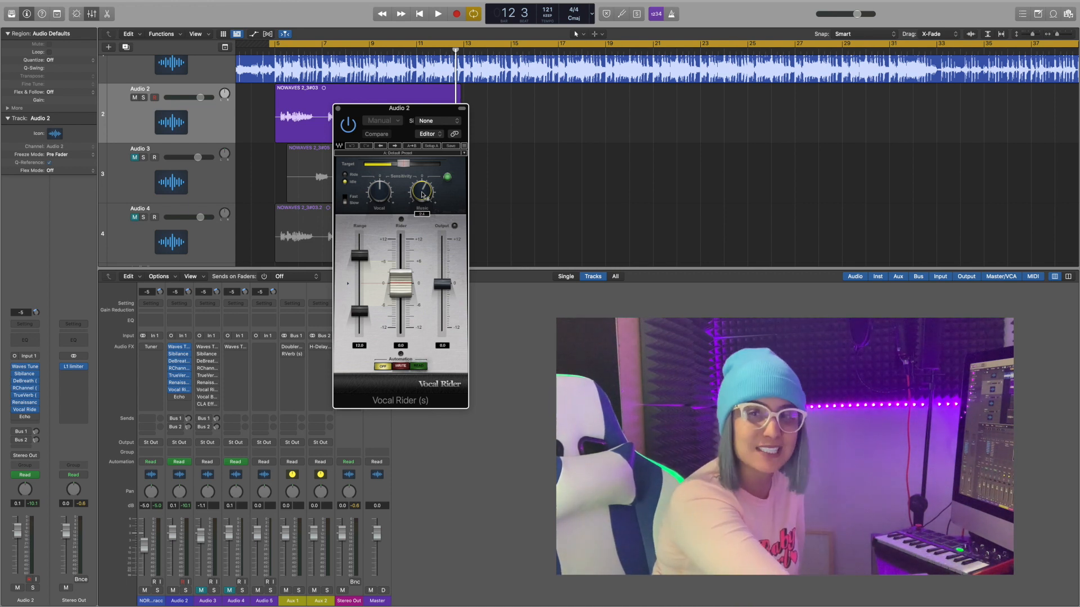
- Play the Audio 2 vocal over the beat while fine-tuning Vocal Rider's Music sensitivity
key("space")
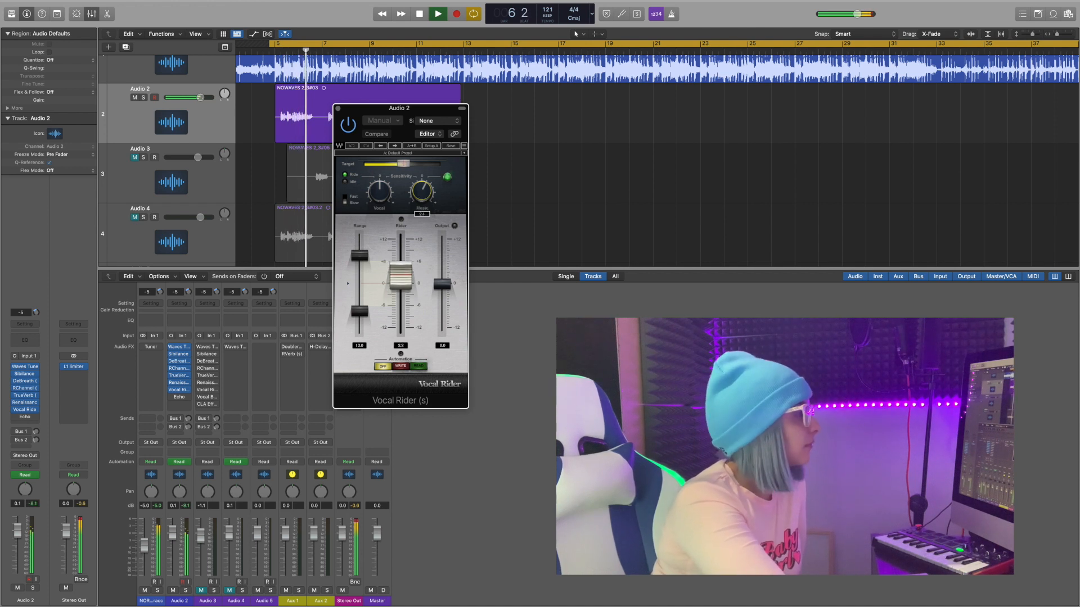
key("space")
left_click_drag(421, 198, 422, 217)
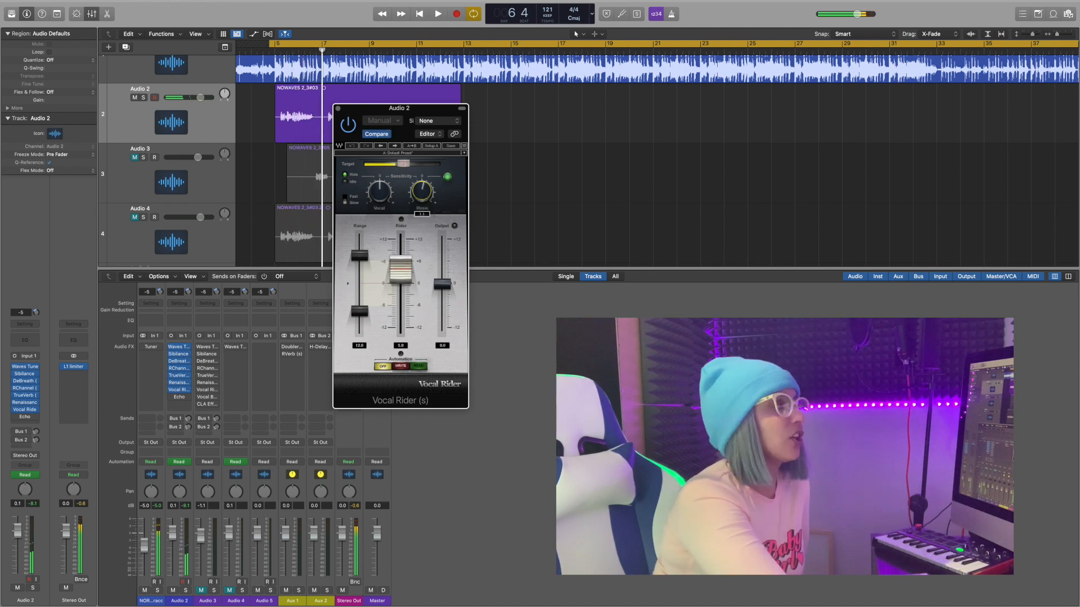
key("space")
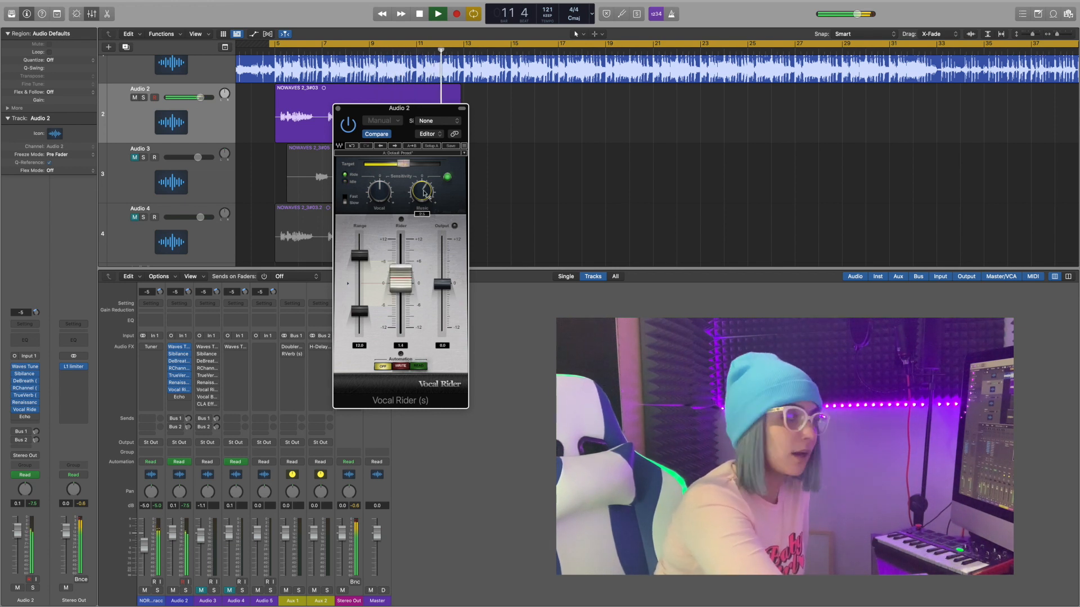
key("space")
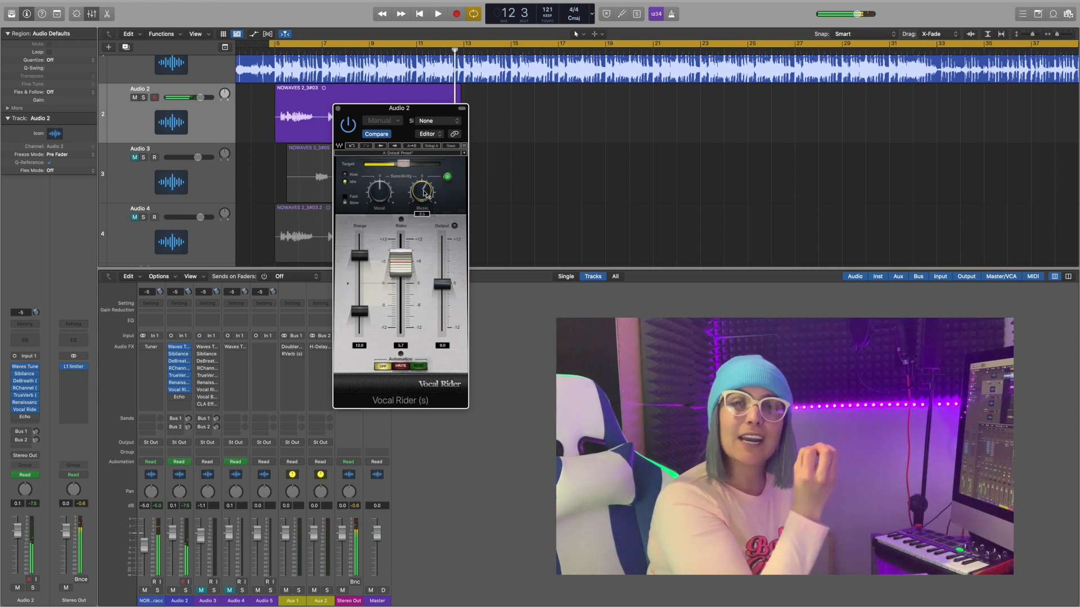
key("space")
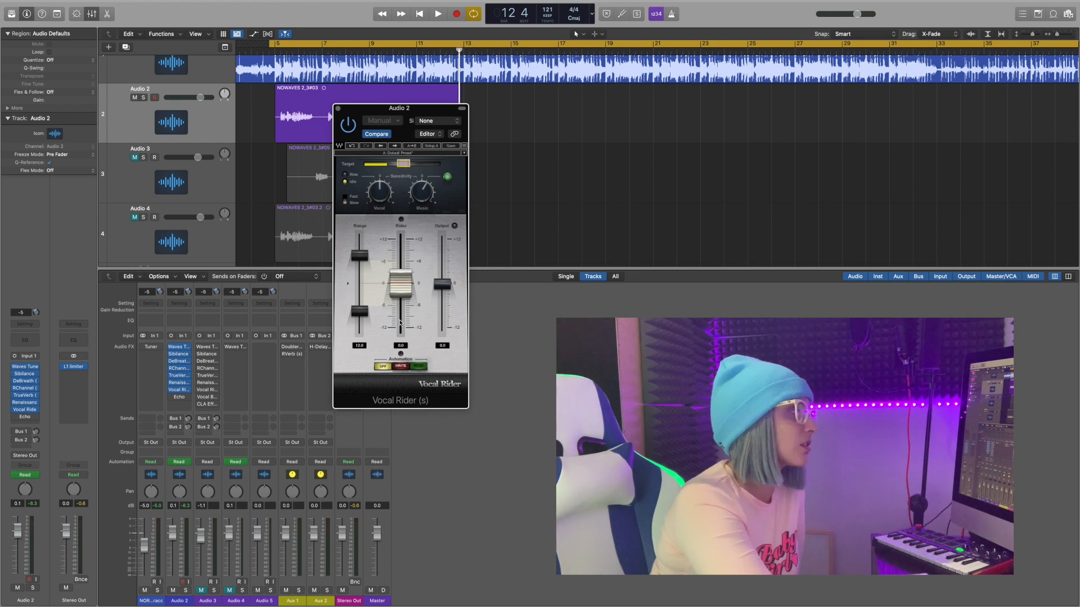
left_click(407, 168)
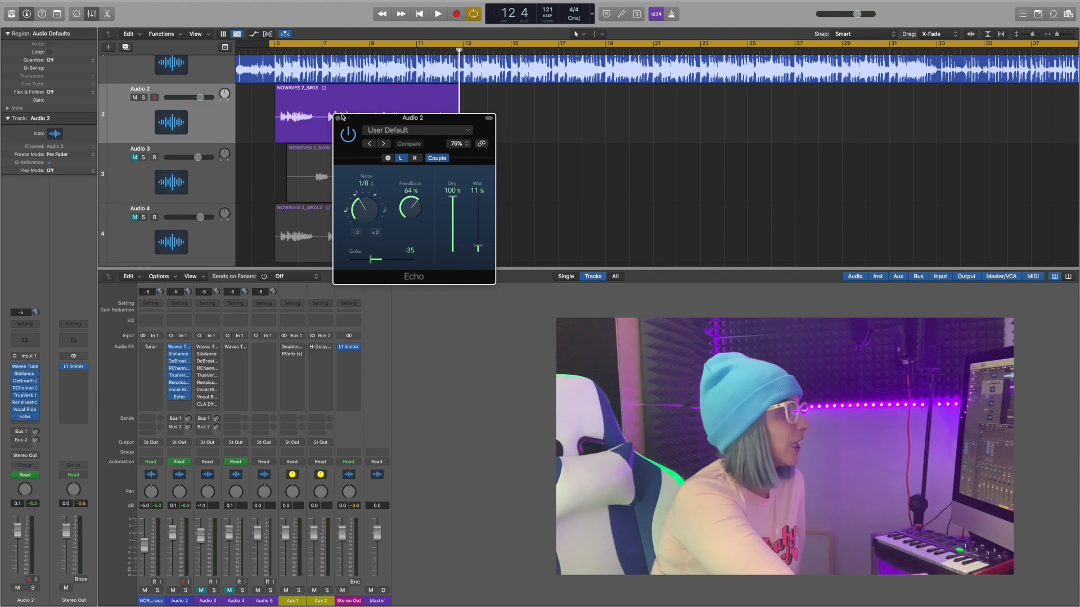
- Close the Echo settings and audition the Audio 2 vocal with its full effects chain over the beat
left_click(338, 118)
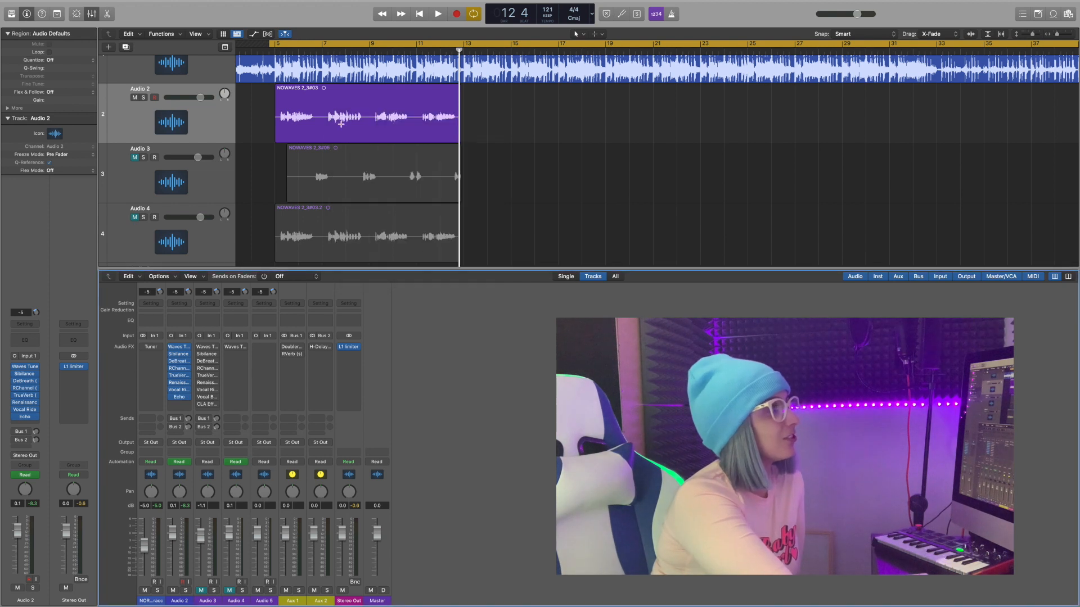
key("space")
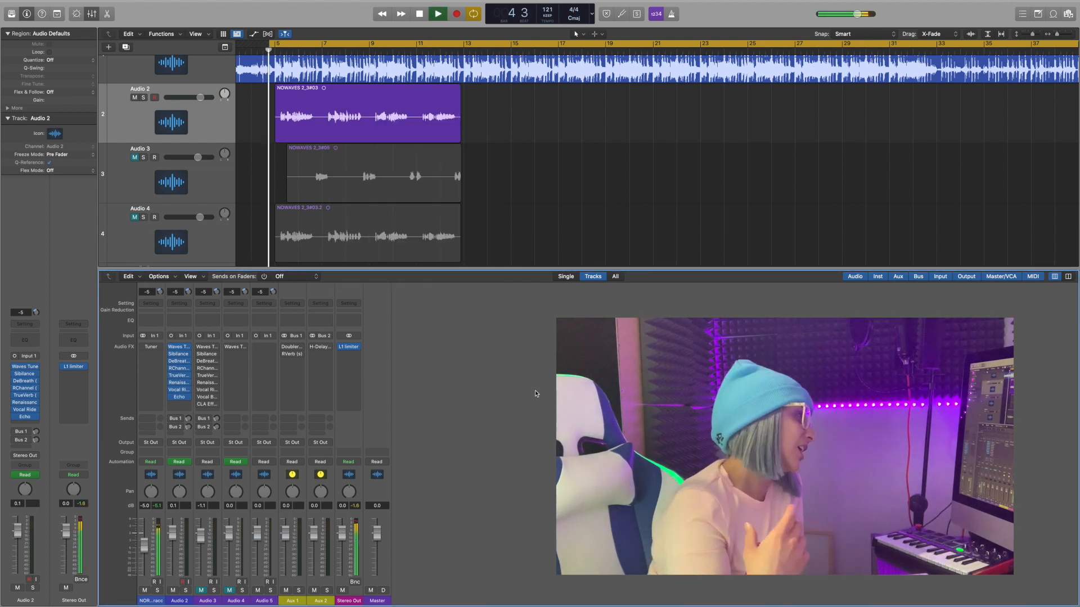
key("space")
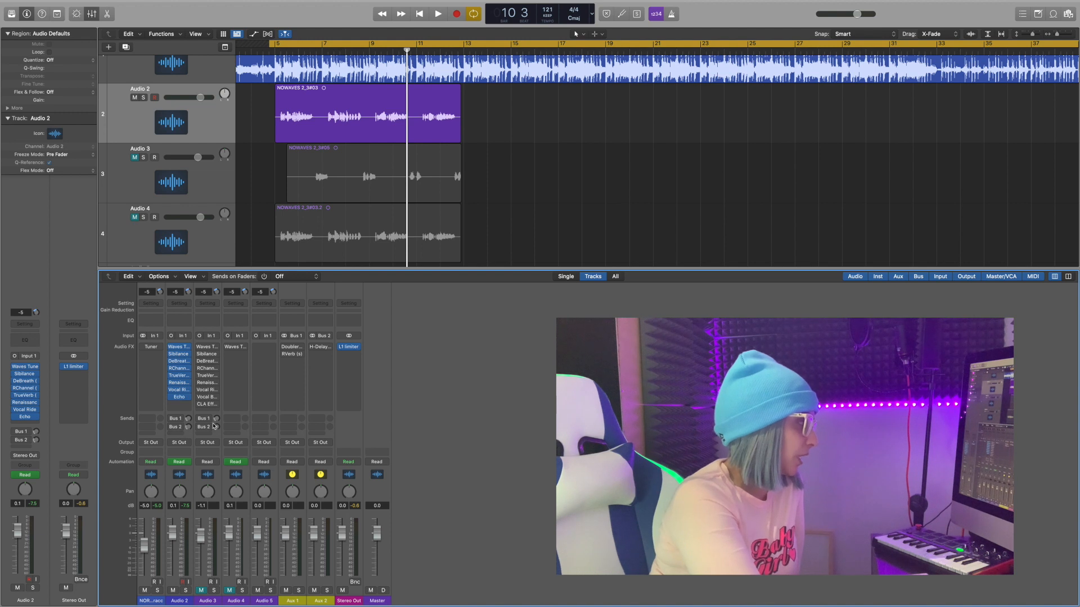
- Activate Audio 2's first send, routed through Bus 1 to Aux 1
left_click(178, 438)
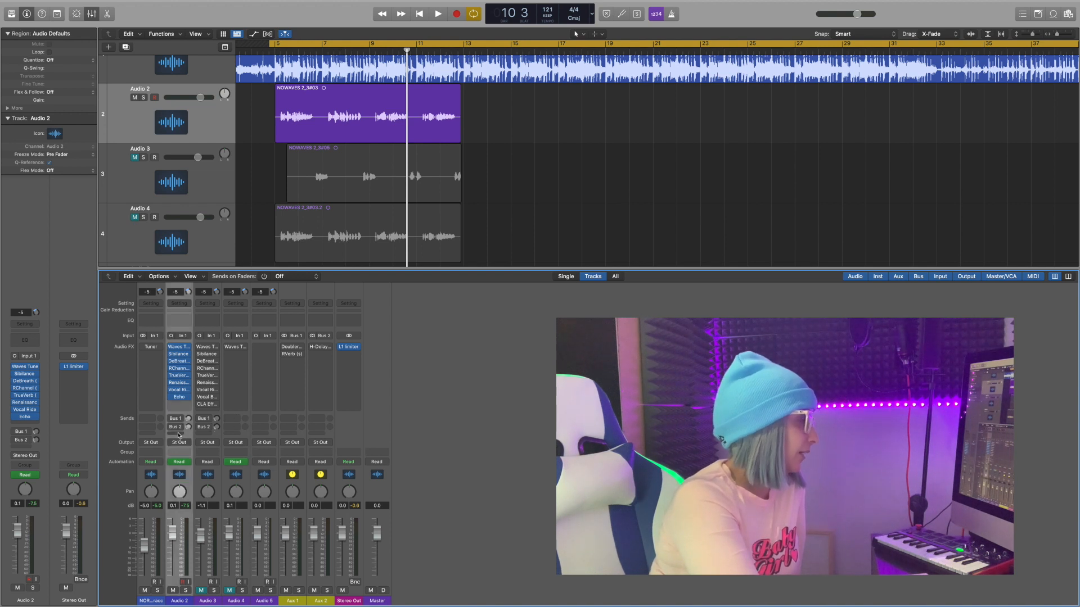
left_click(179, 435)
mouse_move(203, 446)
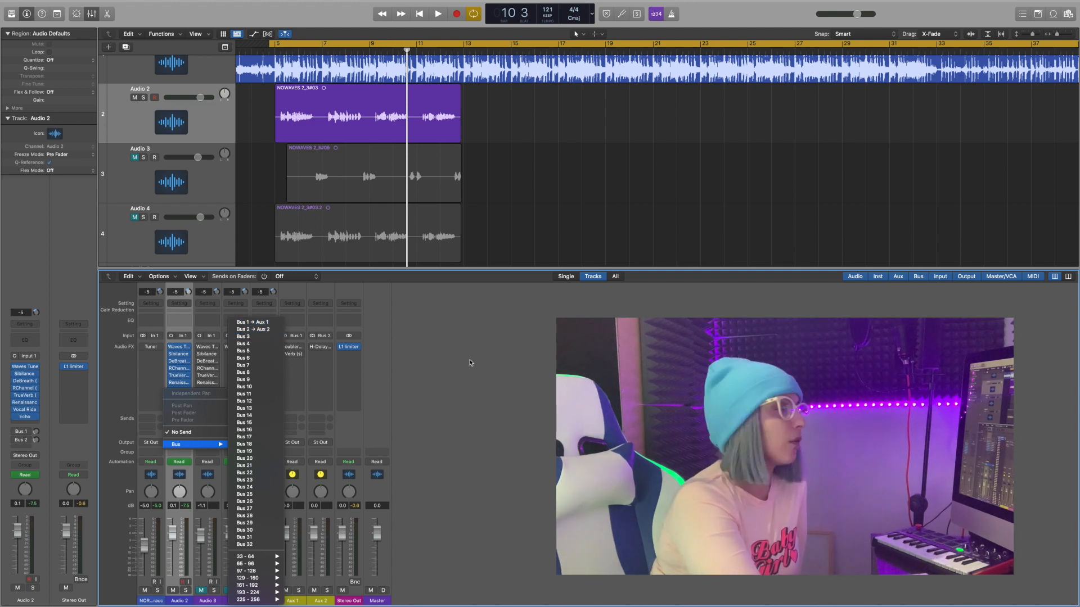
left_click(252, 322)
left_click(179, 419)
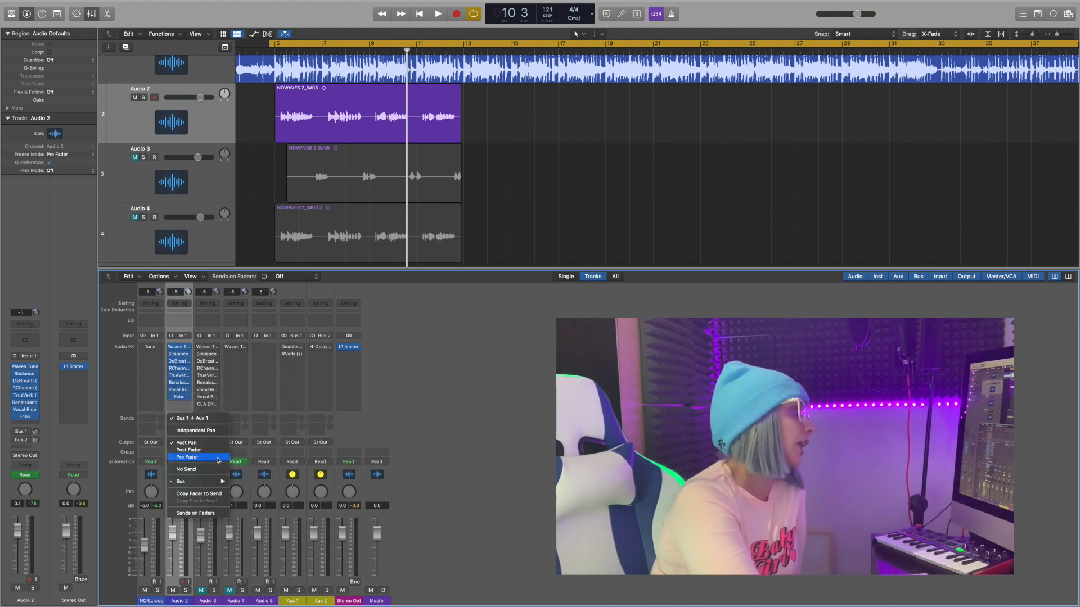
mouse_move(225, 481)
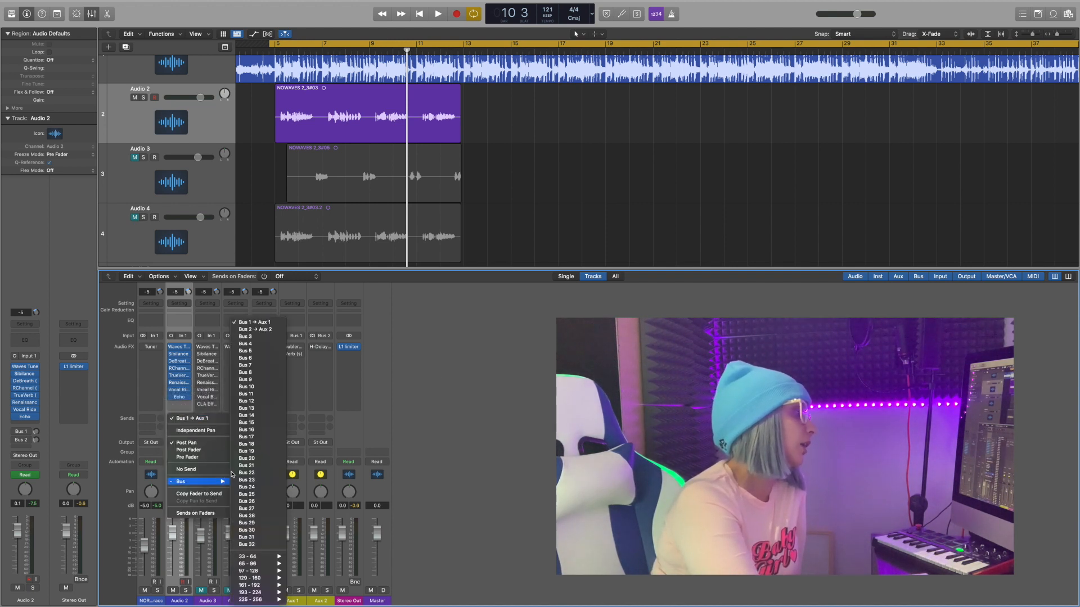
left_click(258, 323)
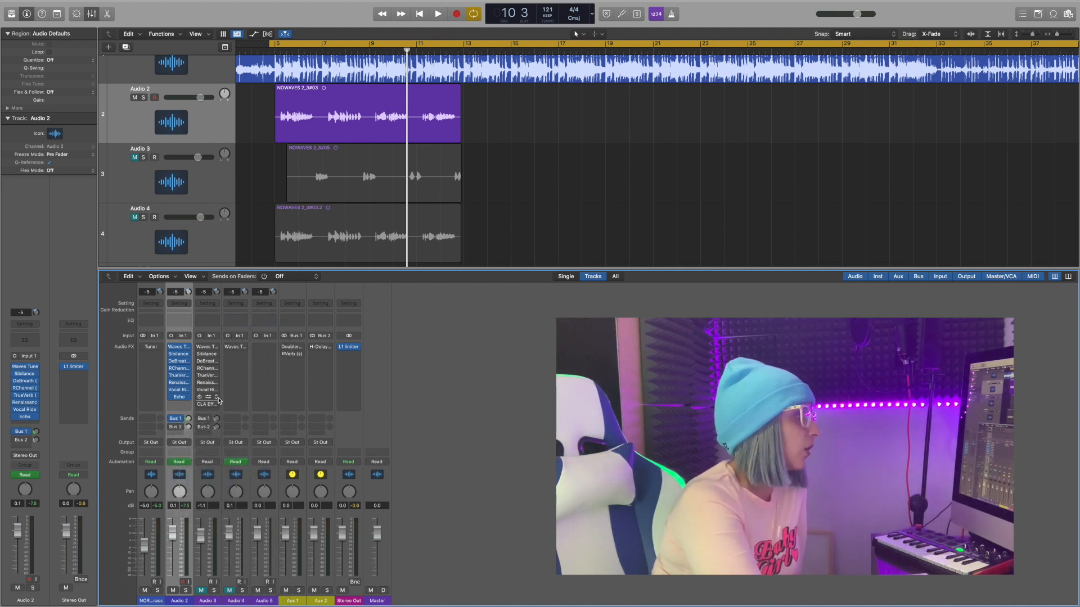
- Open Doubler4 on Aux 1, adjust the frequency of its high EQ band, and close it
left_click(293, 347)
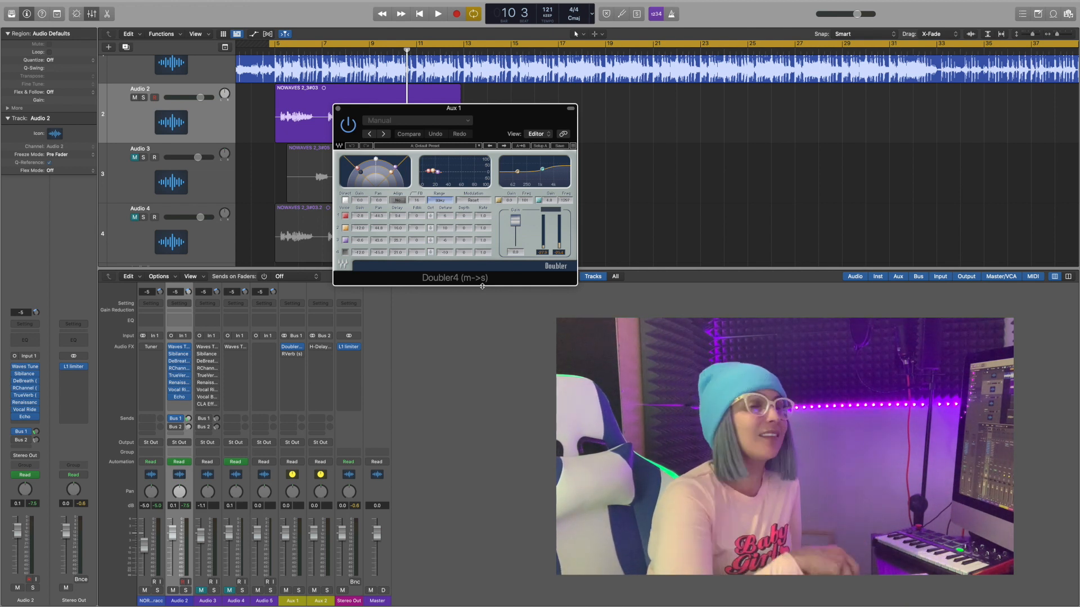
left_click_drag(542, 170, 545, 170)
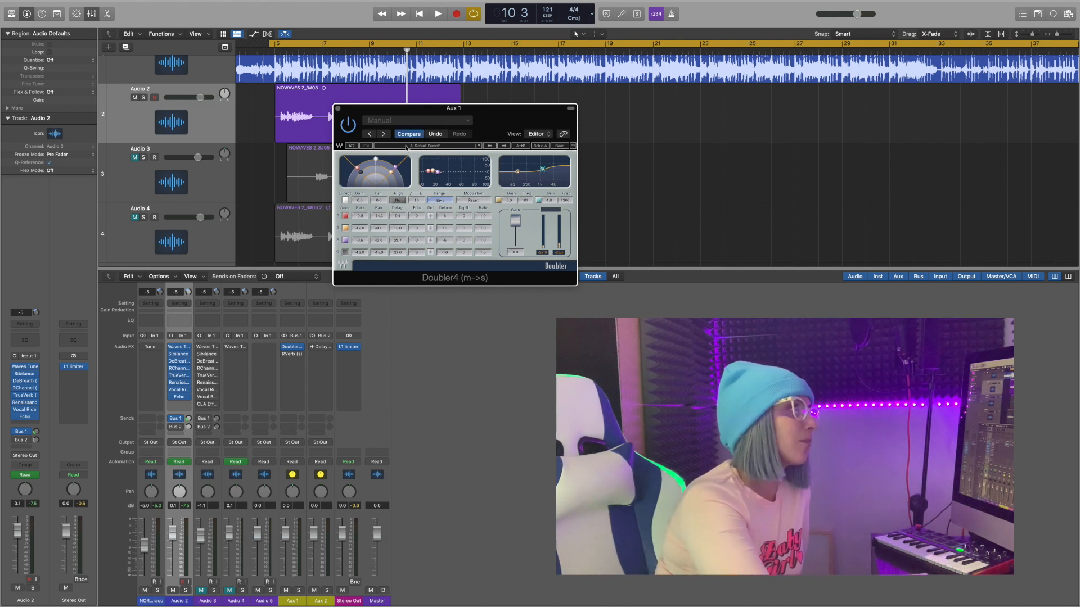
left_click(338, 108)
- Enable RVerb on Aux 1 and audition the Audio 2 vocal through the Bus 1 send
key("space")
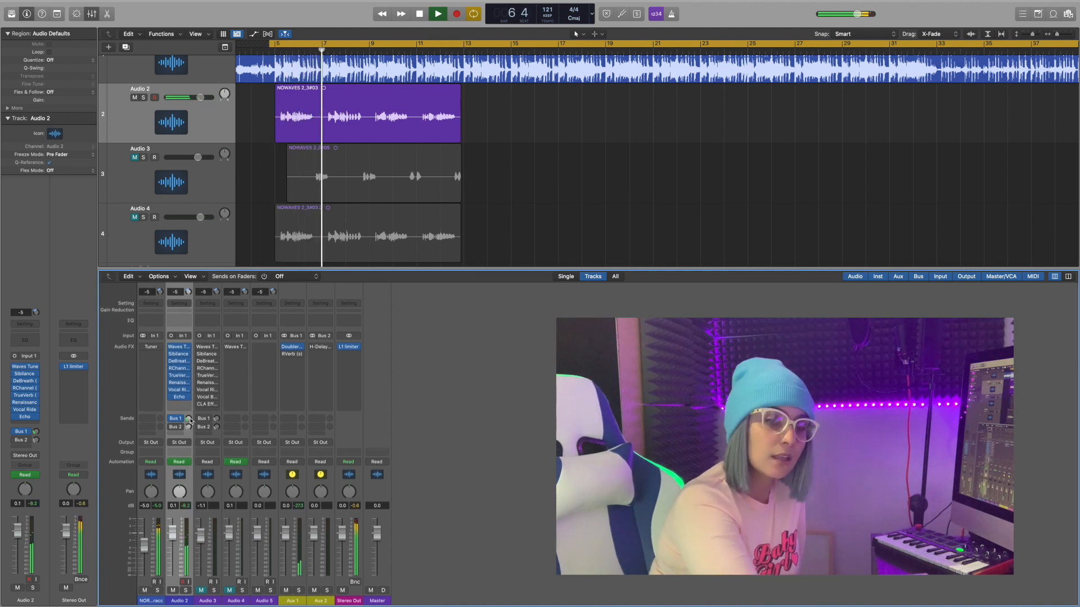
left_click(292, 354)
left_click(338, 110)
key("space")
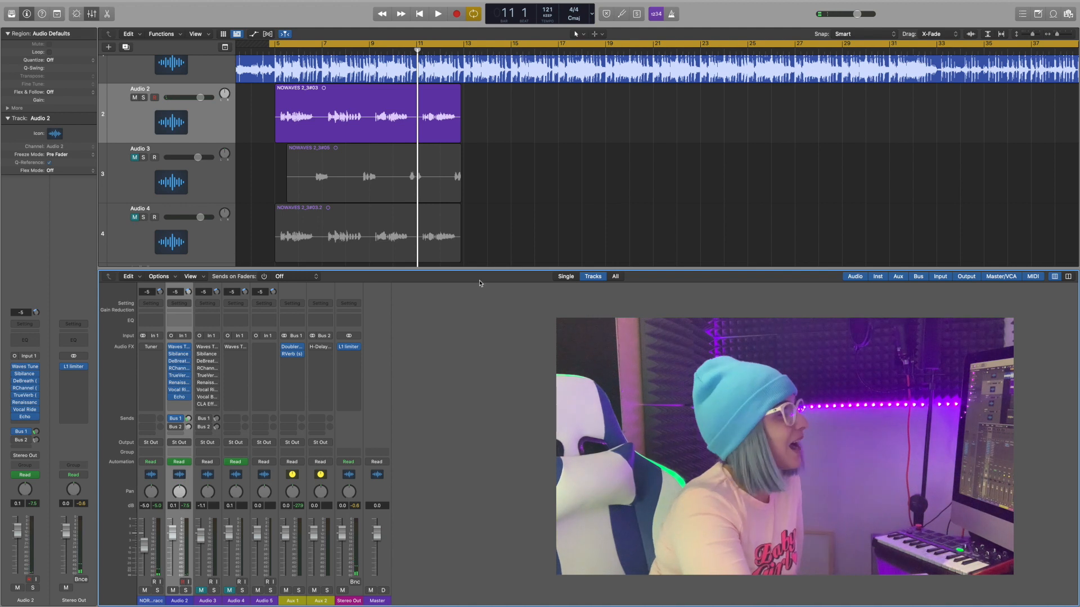
mouse_move(294, 356)
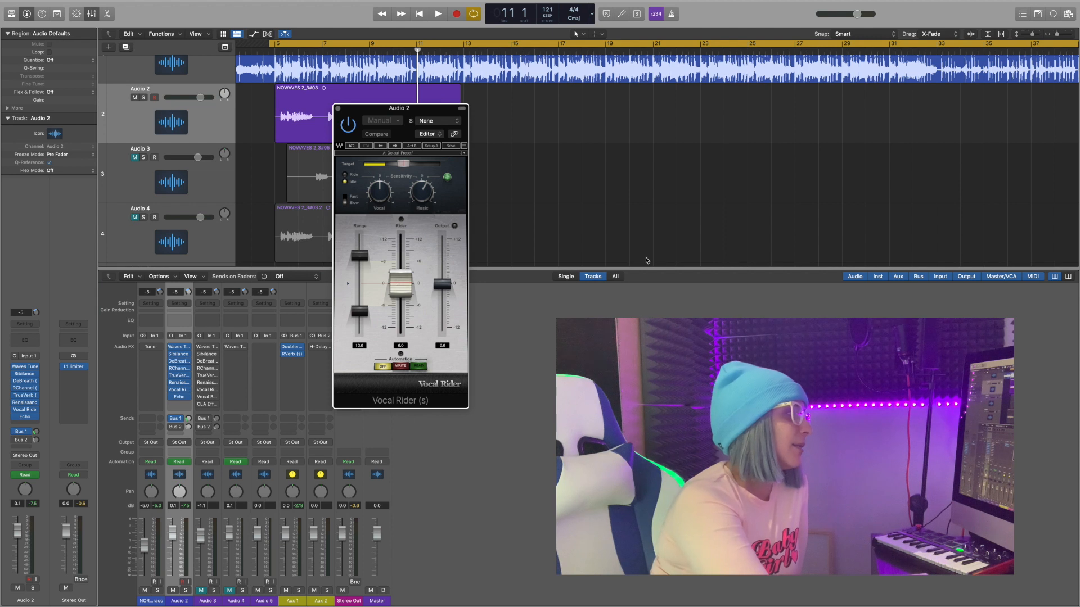
scroll(647, 258, "down", 1)
mouse_move(424, 192)
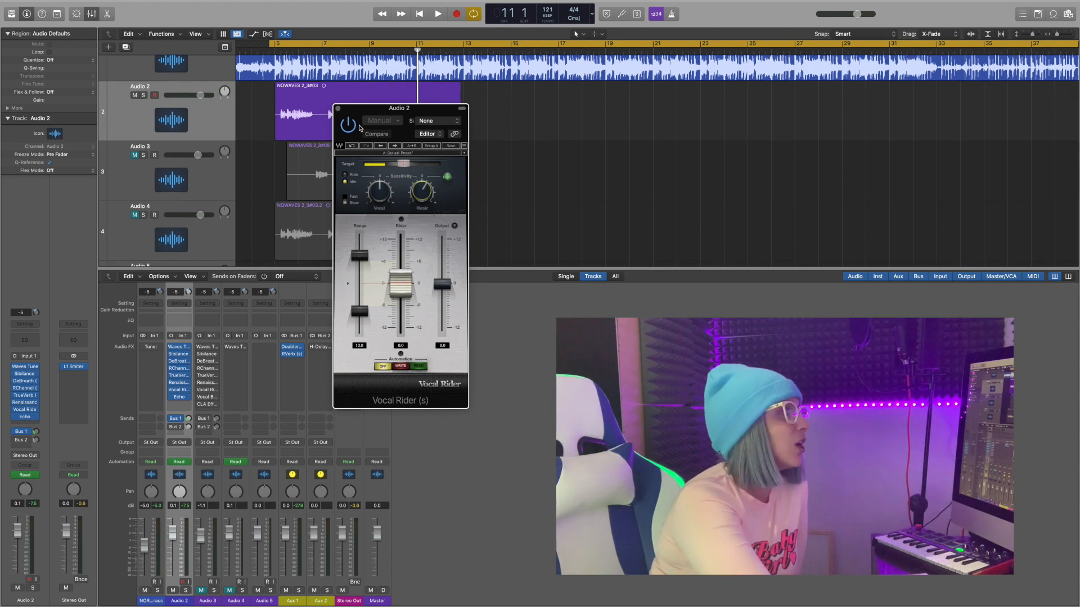
- Close Vocal Rider, activate Audio 2's Bus 2 send, and enable and open H-Delay on Aux 2
left_click(338, 108)
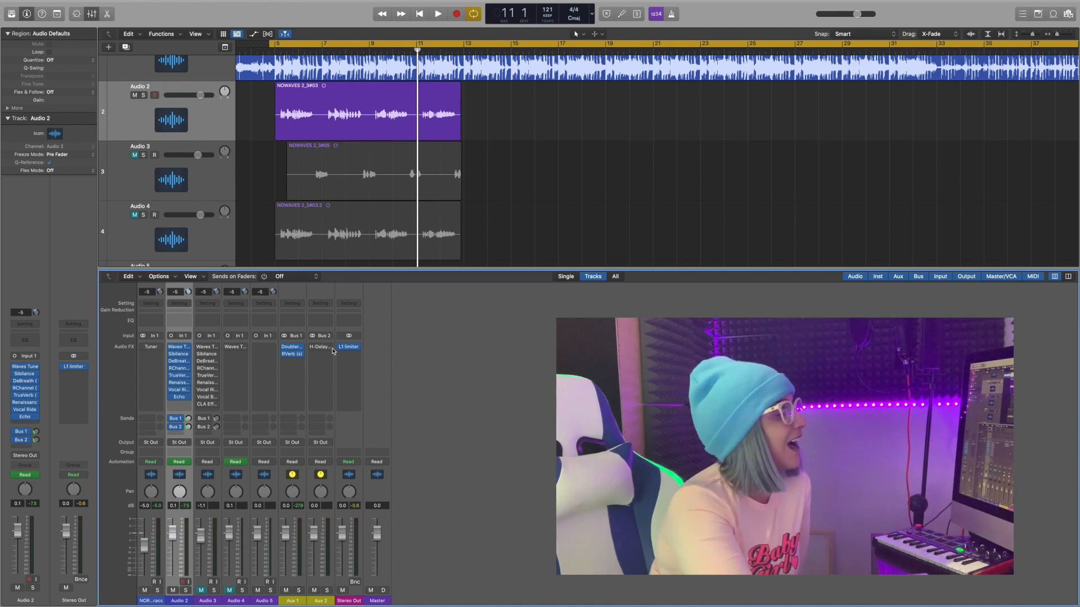
left_click(319, 349)
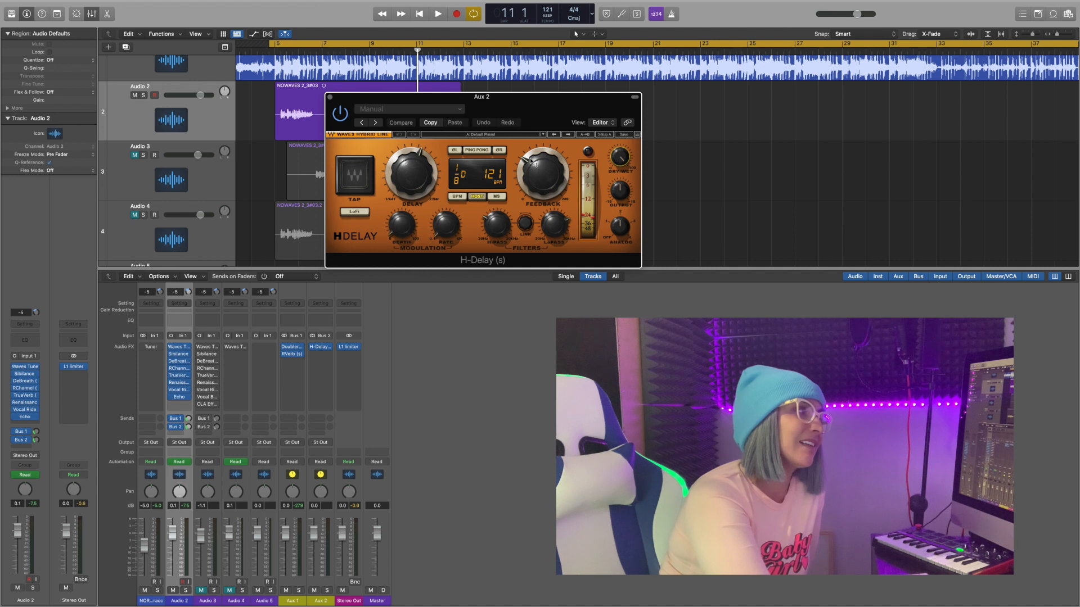
left_click_drag(560, 226, 559, 239)
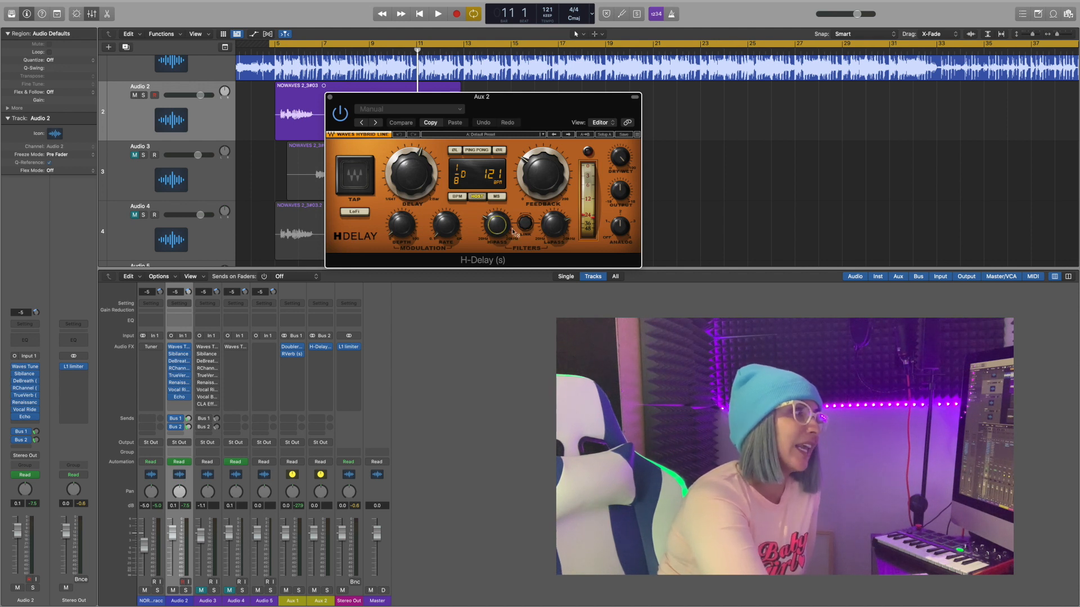
- Audition the Audio 2 vocal through the delay while adjusting the H-Delay feedback on Aux 2, and close the plug-in
key("space")
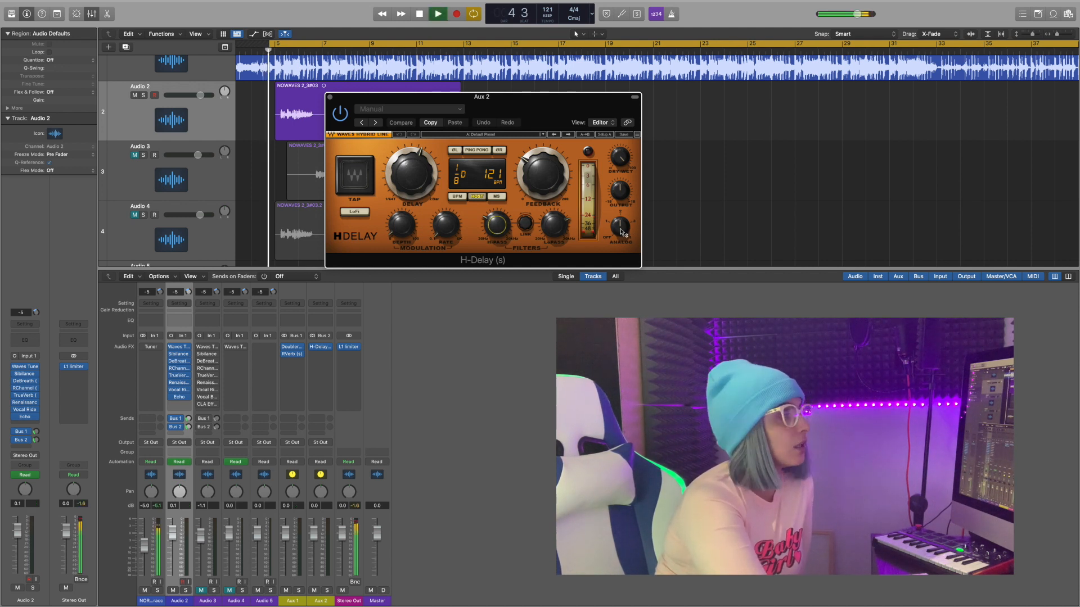
left_click_drag(483, 97, 671, 114)
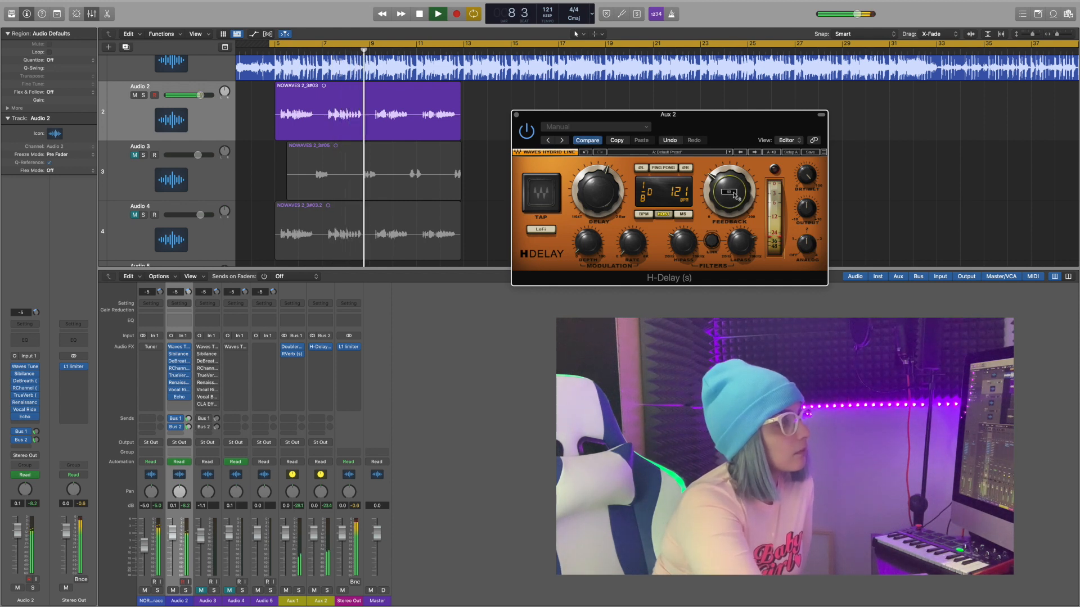
left_click_drag(728, 194, 728, 198)
key("space")
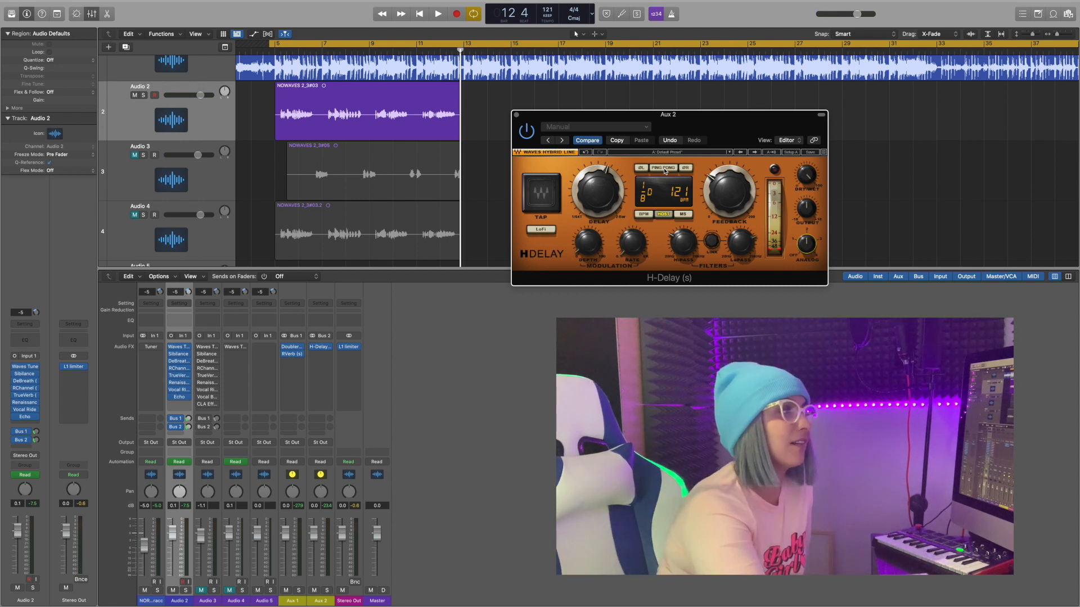
left_click(517, 115)
- Compare the mix with the L1 limiter on Stereo Out bypassed and active, and close the limiter
left_click(349, 347)
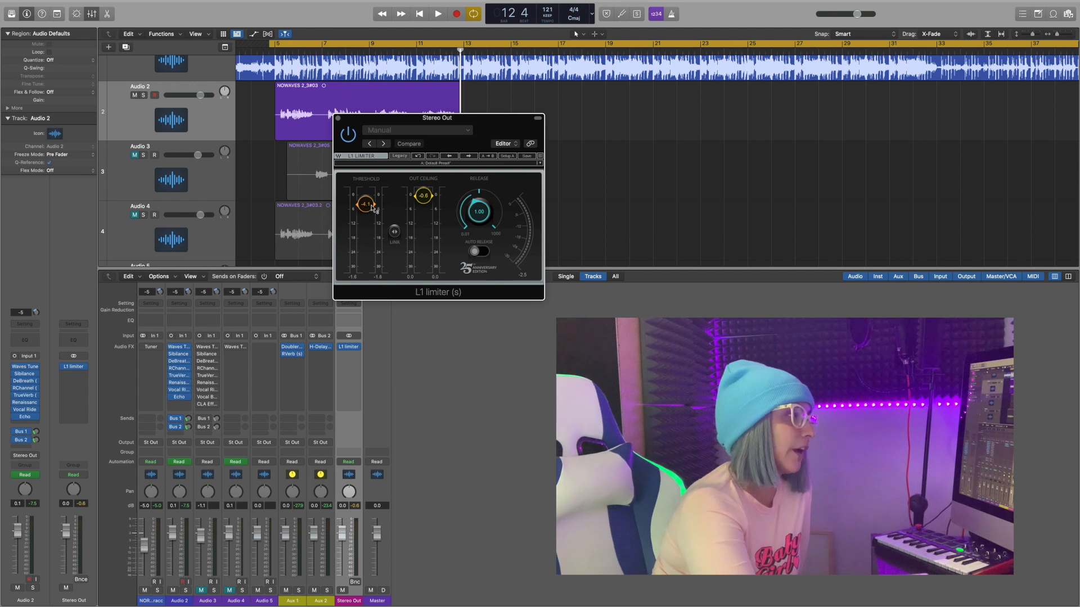
left_click(349, 134)
key("space")
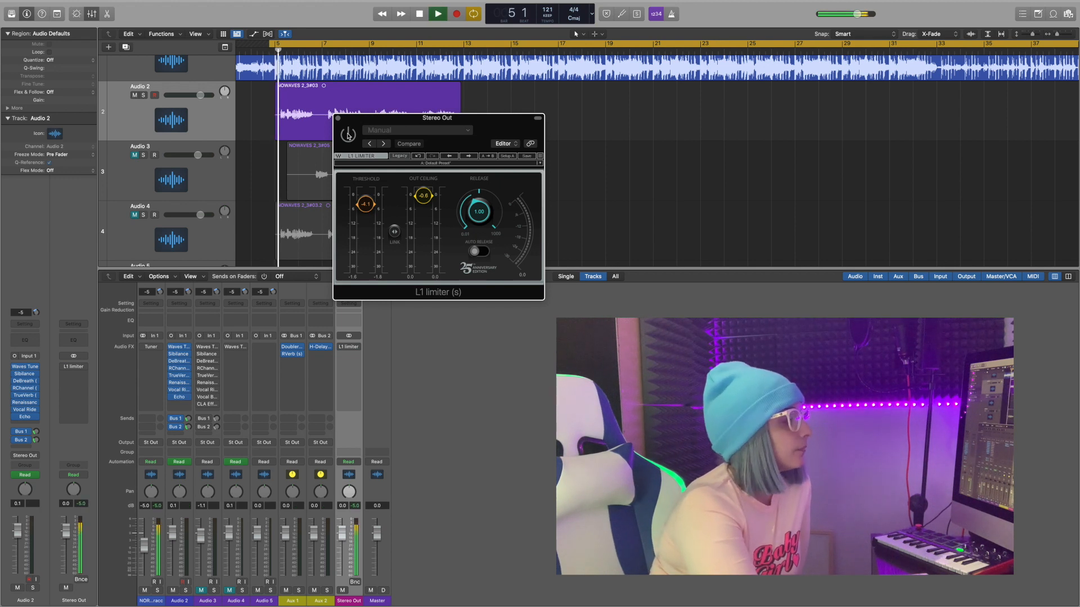
left_click(349, 135)
left_click(338, 118)
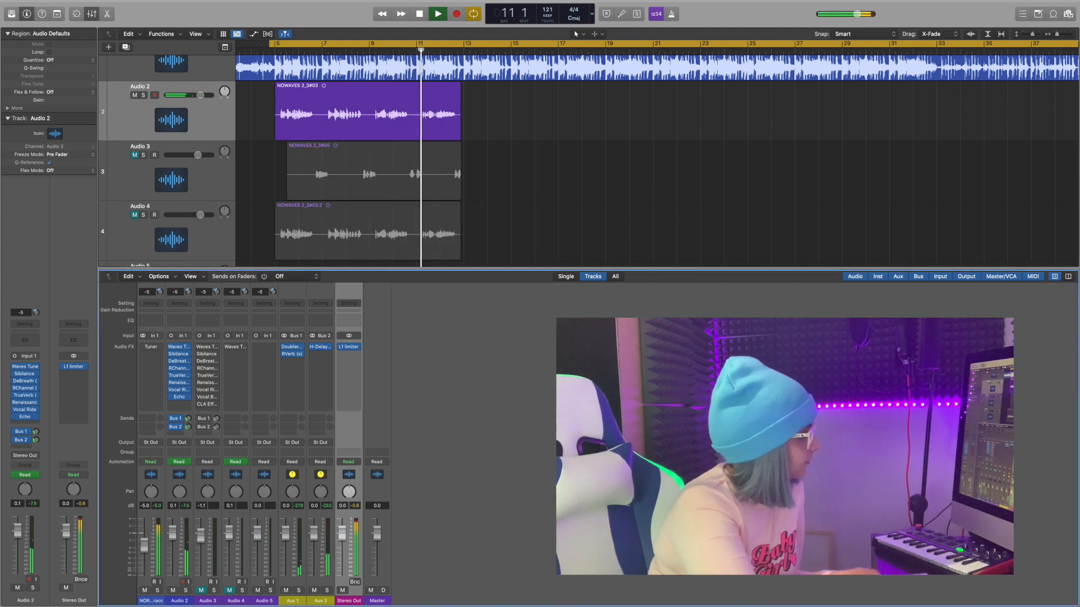
key("space")
- Unmute Audio 3, mute Audio 2, and audition Audio 3 over the beat, enabling its effects chain and bus sends
left_click(142, 171)
left_click(134, 156)
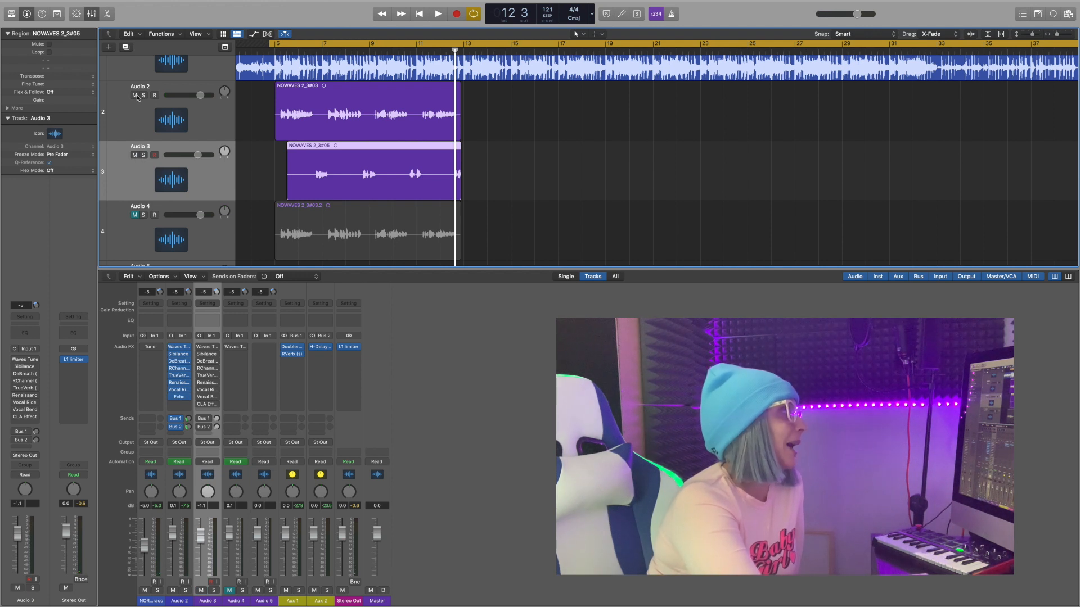
left_click(135, 95)
key("space")
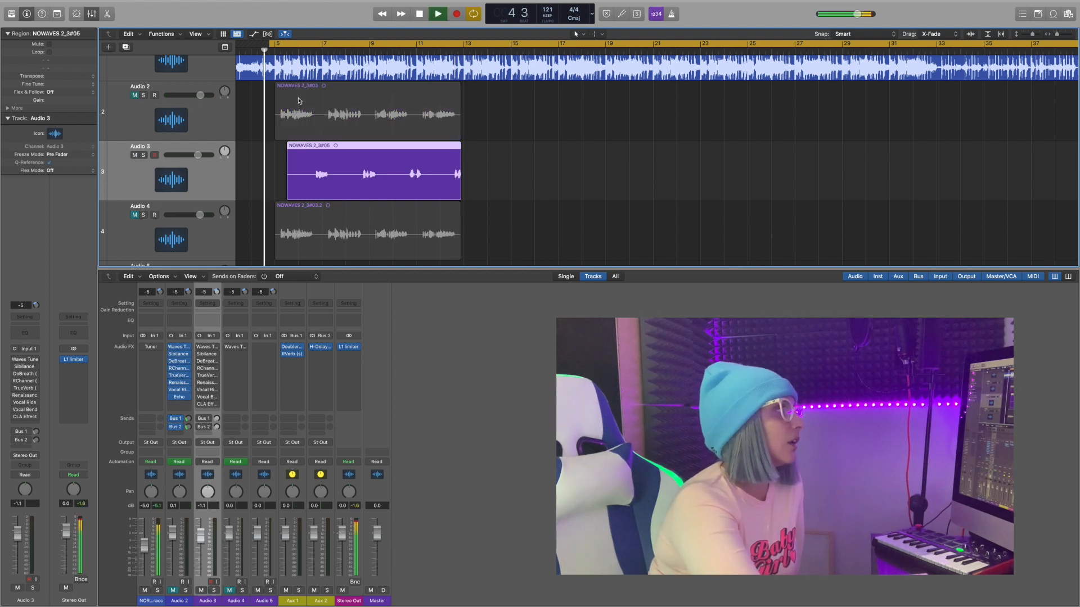
left_click(301, 51)
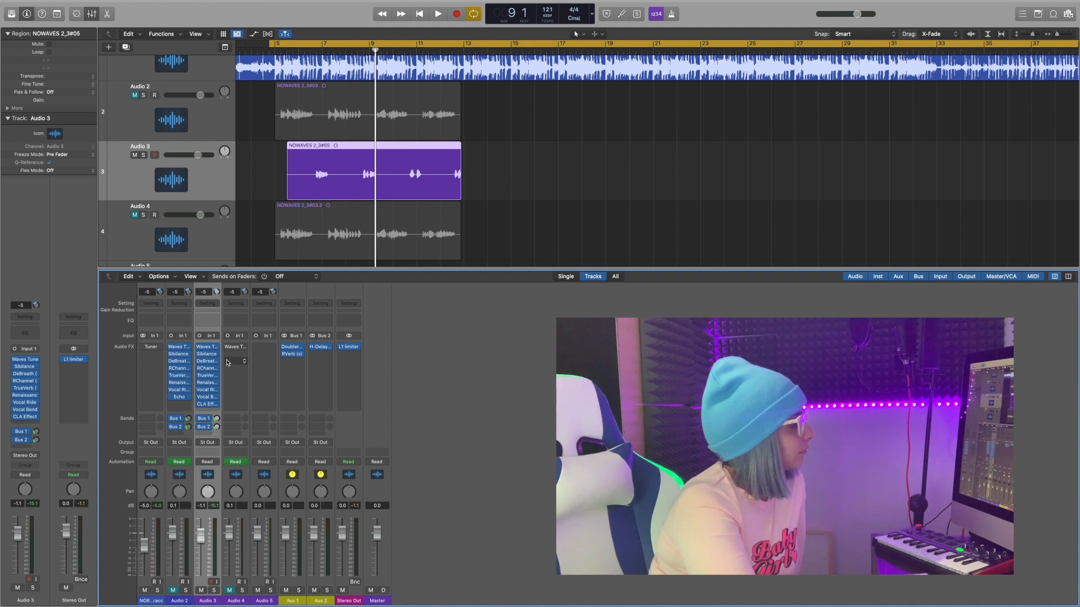
- Open Vocal Bender on Audio 3 and look over its settings menu and its pitch, formant and mix controls
left_click(207, 390)
left_click(207, 397)
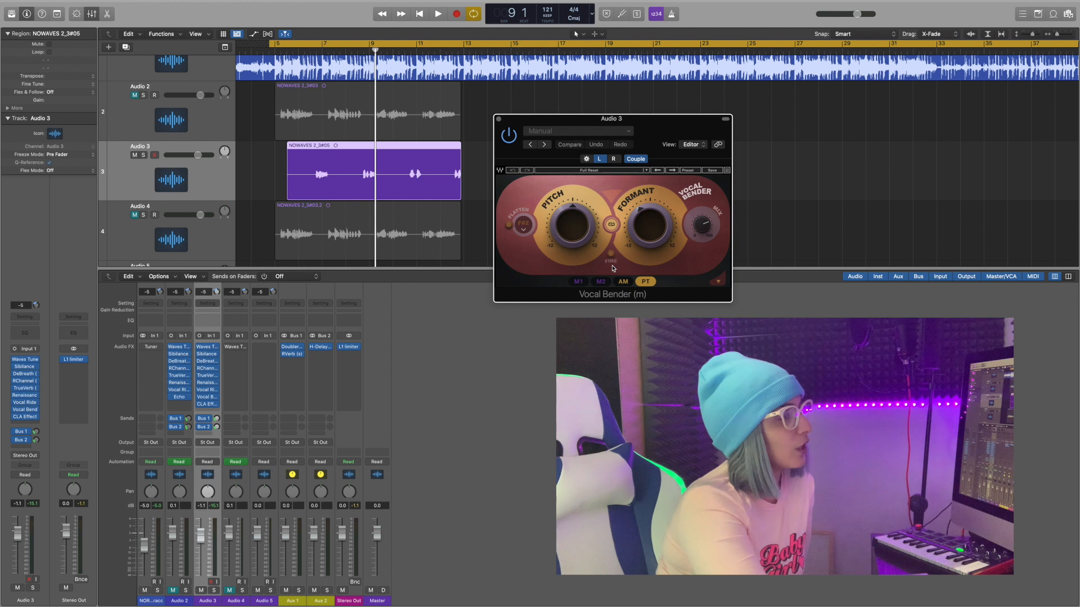
left_click(570, 131)
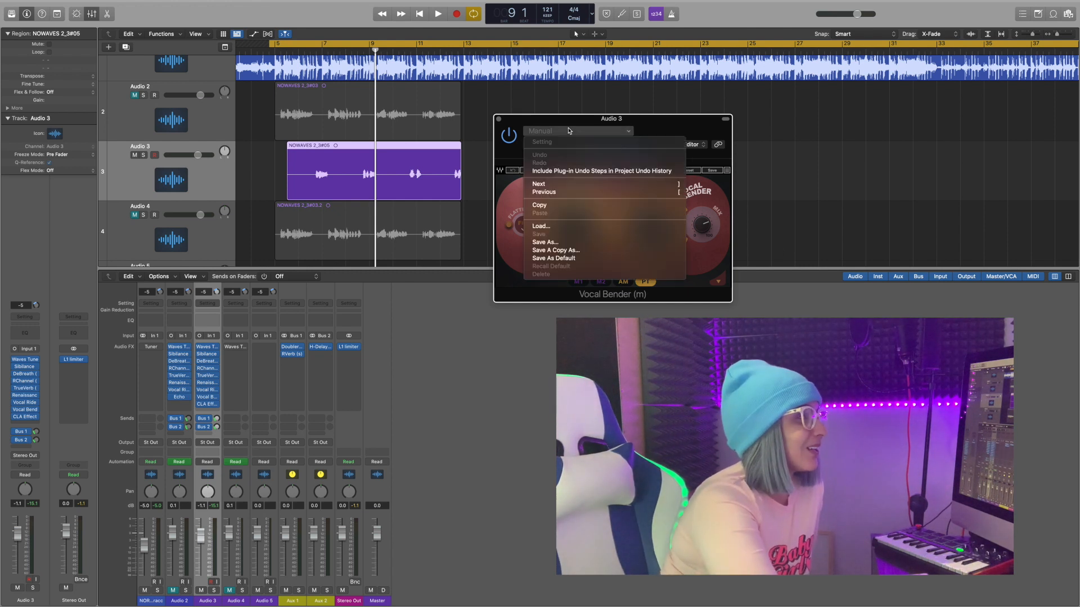
left_click(604, 122)
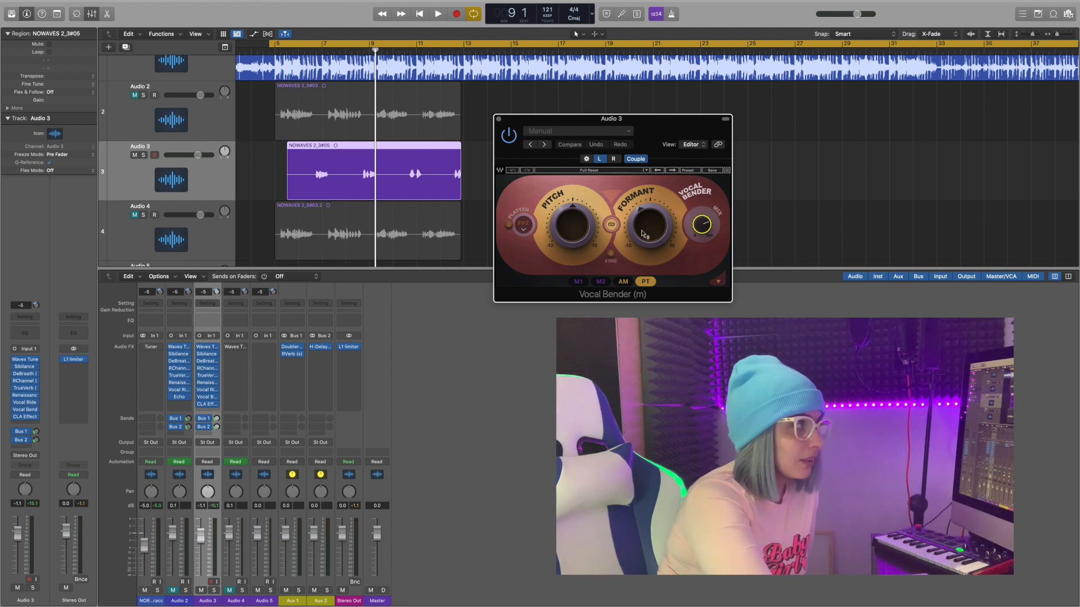
left_click(702, 225)
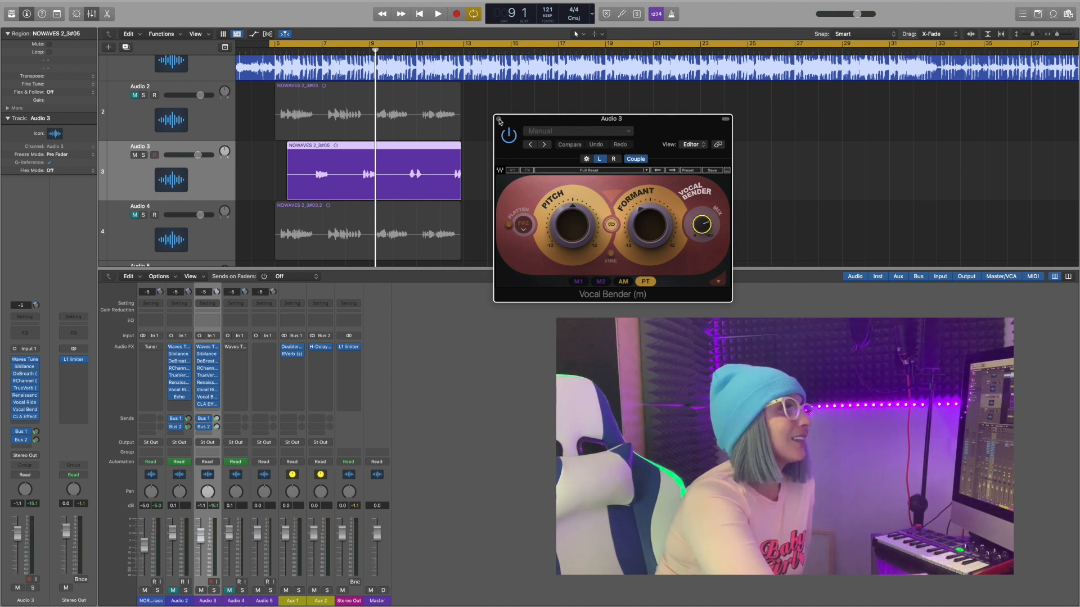
- Audition Audio 3 over the beat with Vocal Bender and the rest of its chain active, closing the Vocal Bender window
key("space")
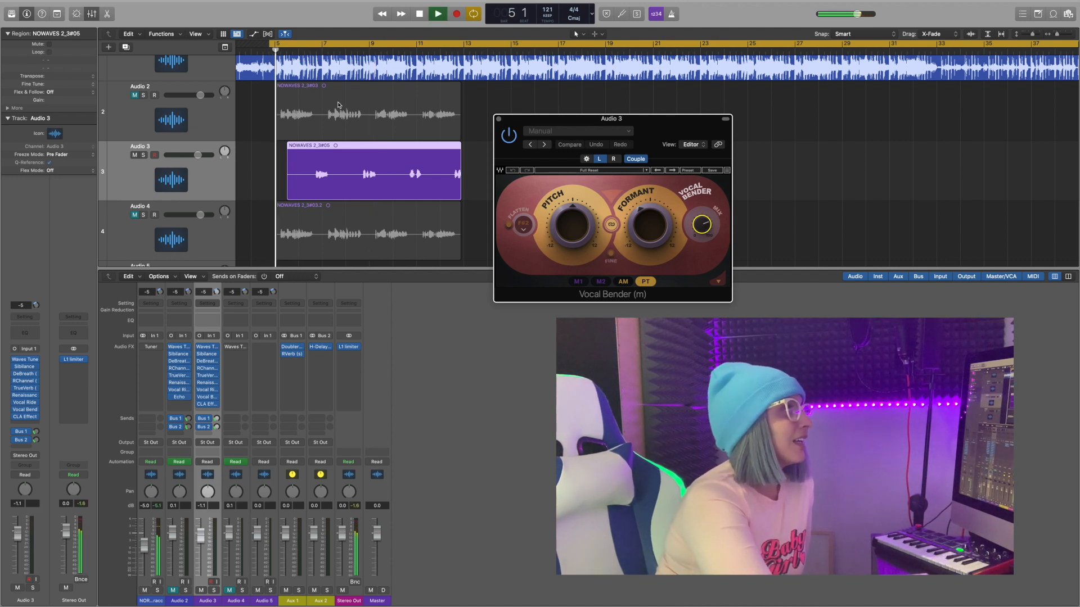
left_click(499, 118)
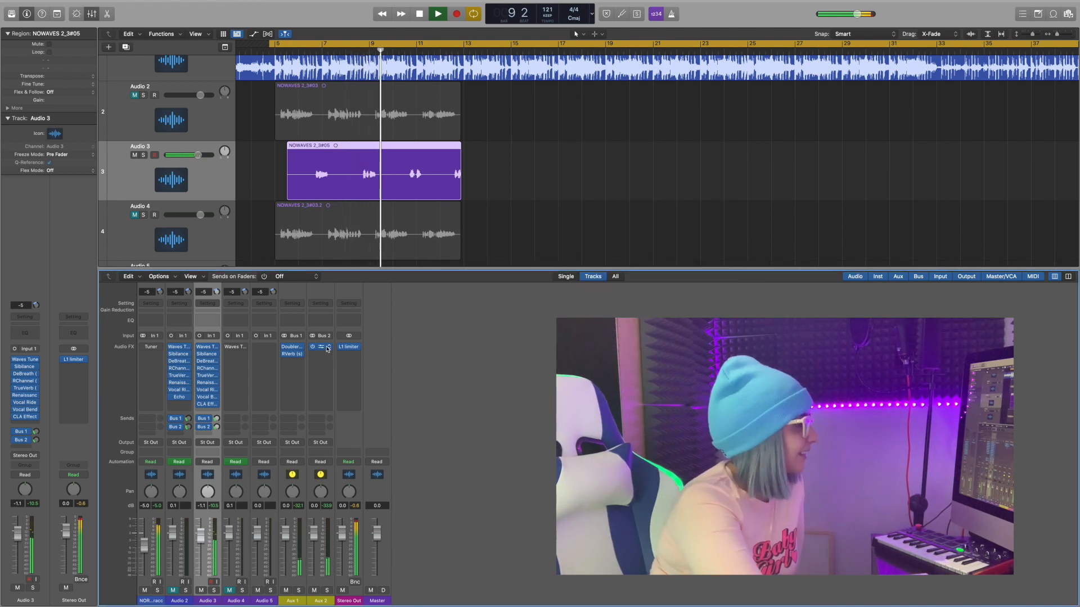
key("space")
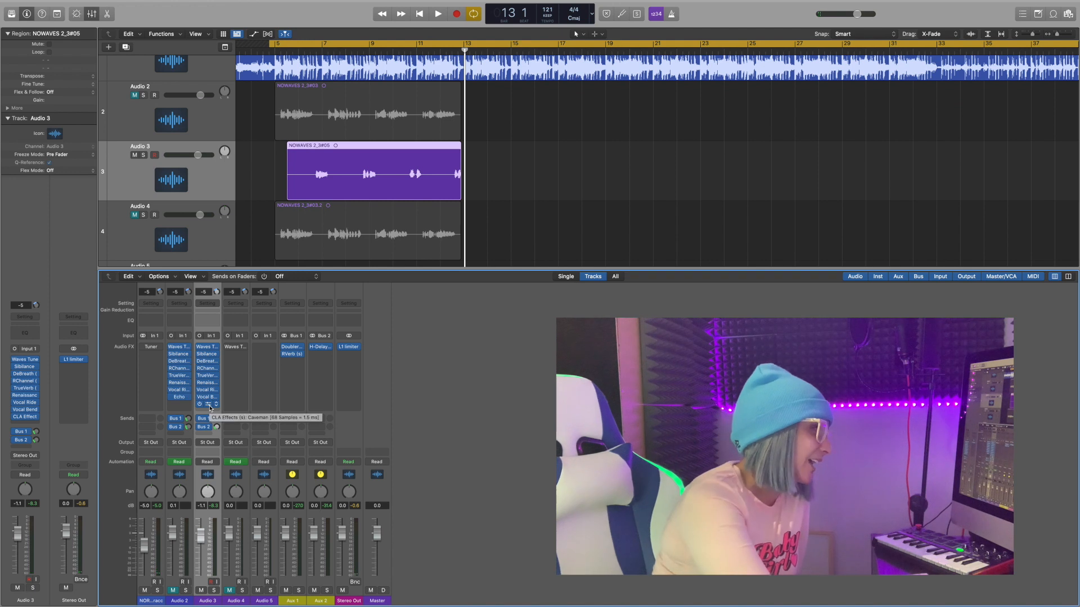
- Open CLA Effects on Audio 3 and inspect H-Delay on Aux 2 and TrueVerb on Audio 2, closing those two windows
left_click(209, 404)
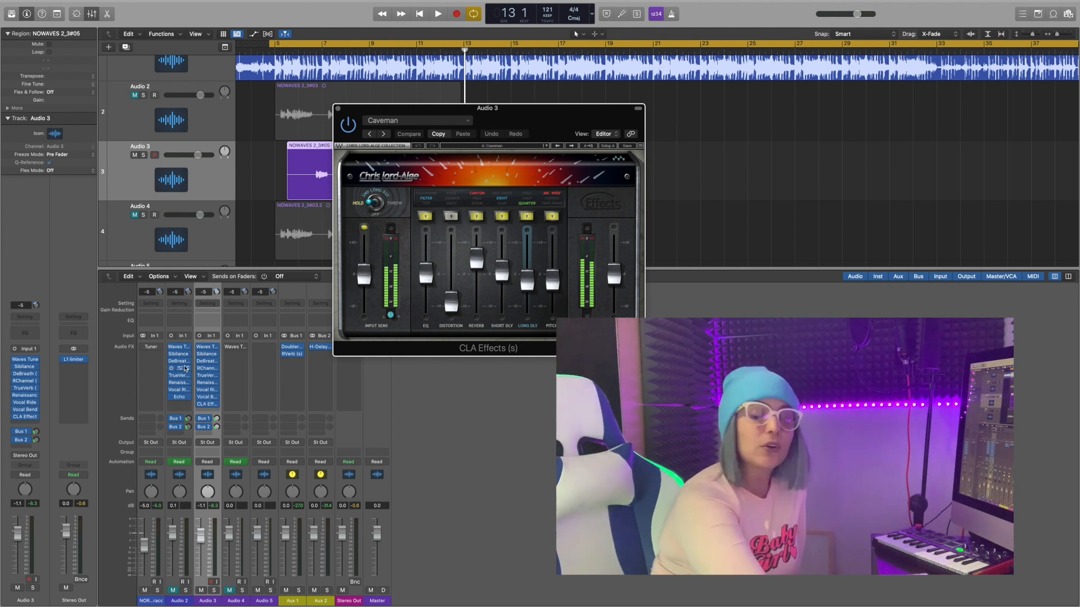
left_click_drag(503, 108, 619, 102)
left_click(320, 346)
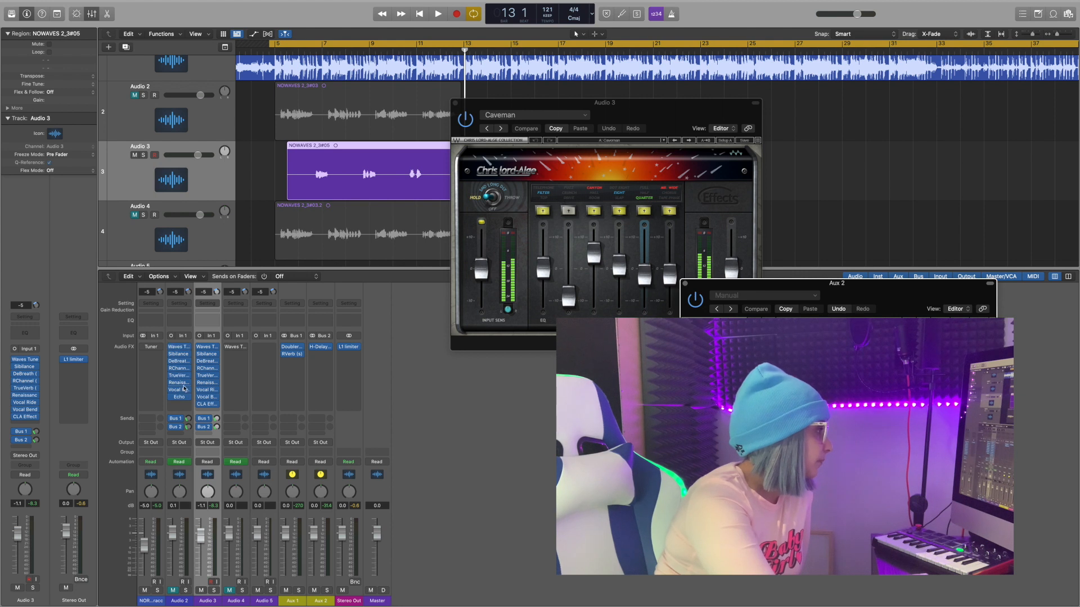
mouse_move(292, 354)
left_mouse_down()
mouse_move(466, 377)
mouse_move(294, 362)
left_mouse_up()
left_click(294, 359)
left_click(296, 372)
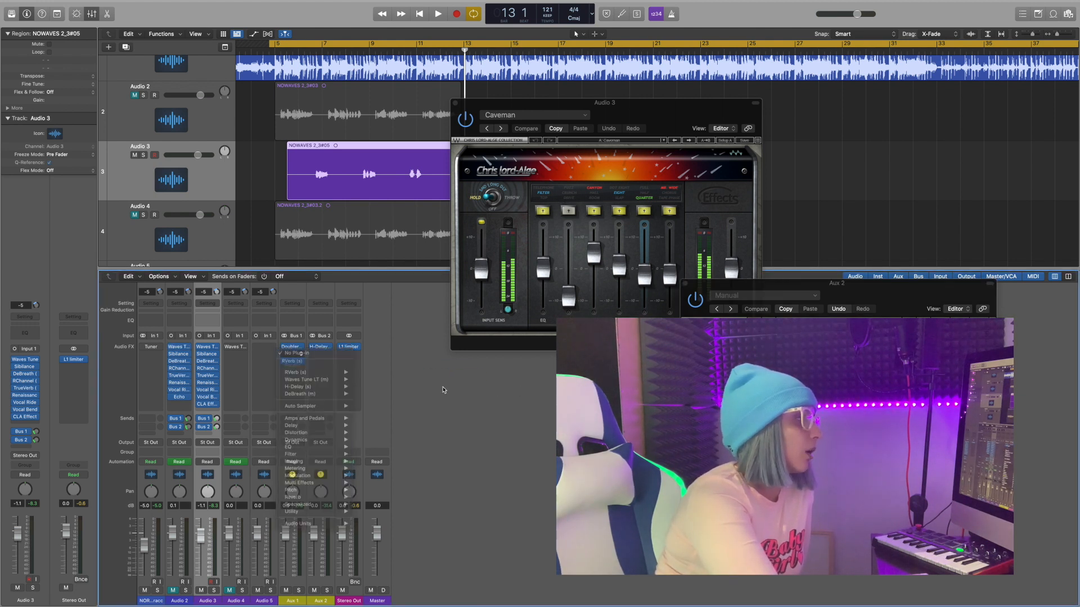
left_click(179, 376)
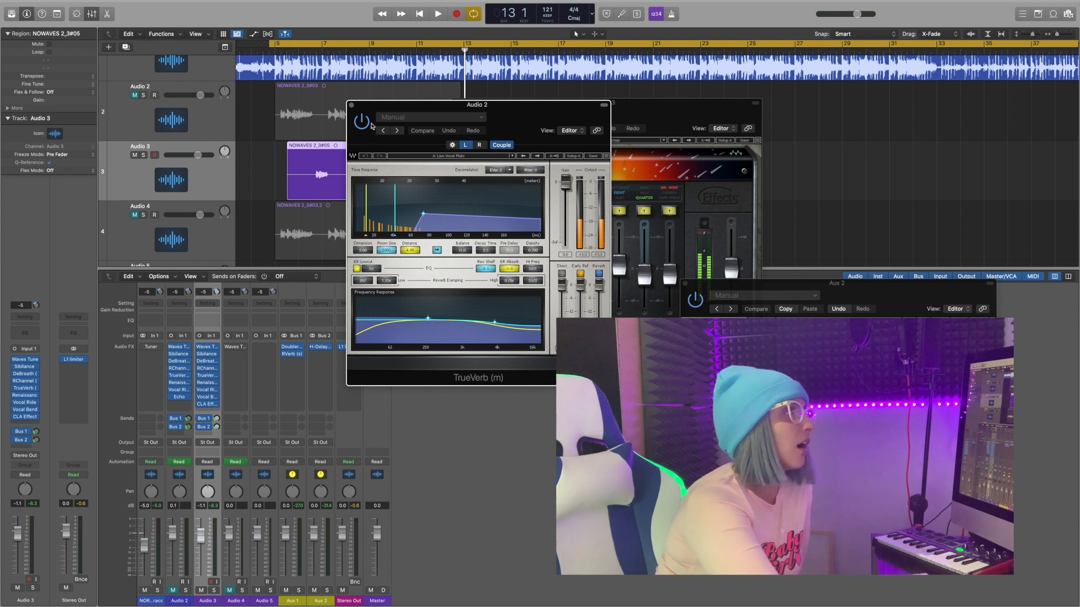
left_click(350, 104)
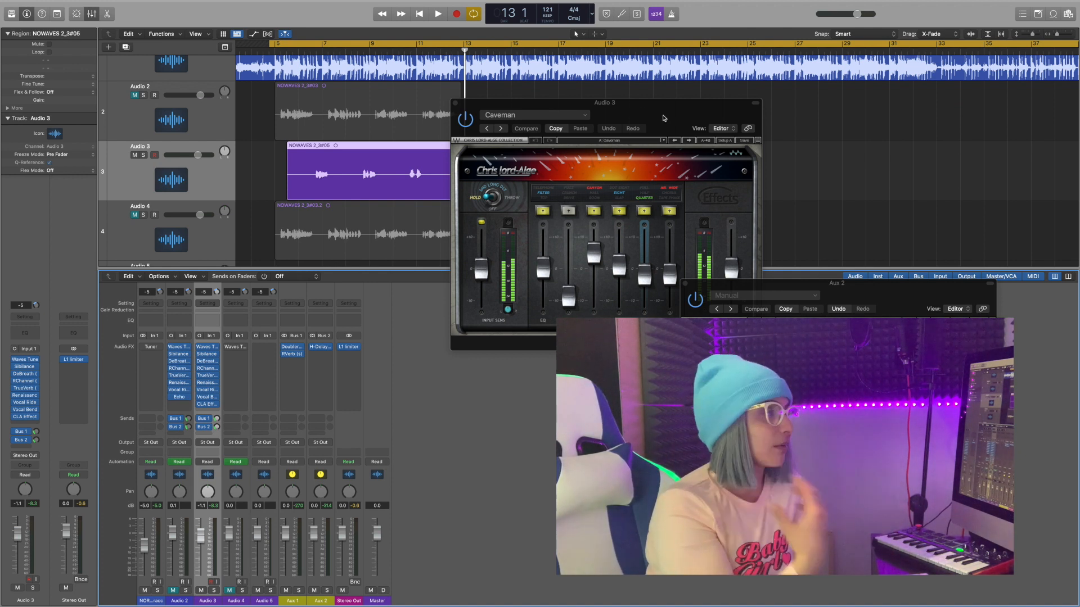
left_click(685, 286)
- Look at the CLA Effects factory presets, audition Audio 3 with the Caveman preset over the beat, and close the plug-in
left_click(535, 115)
mouse_move(562, 271)
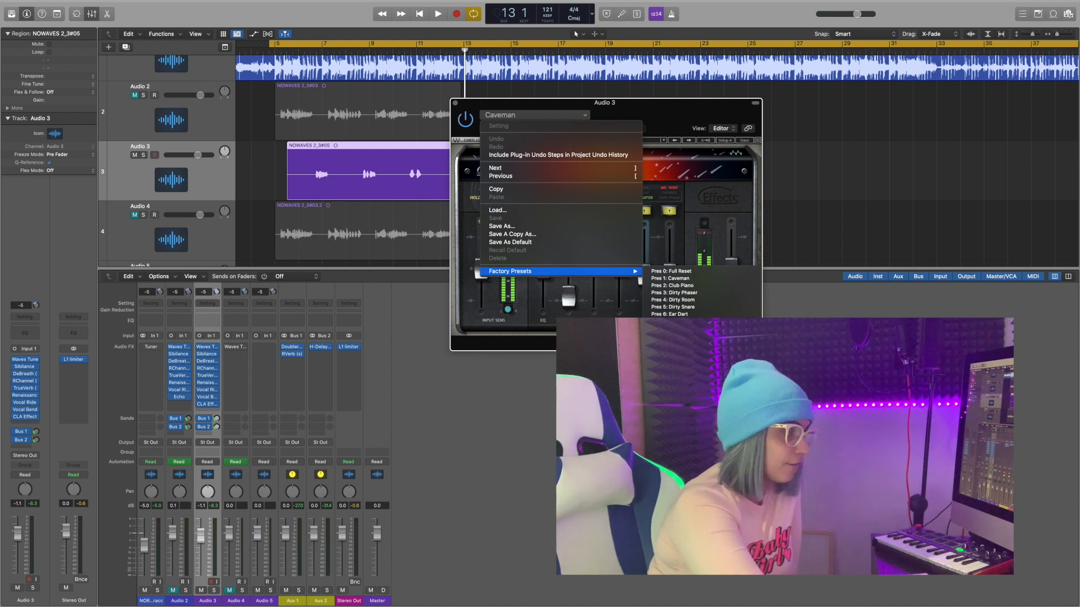
left_click(470, 120)
key("space")
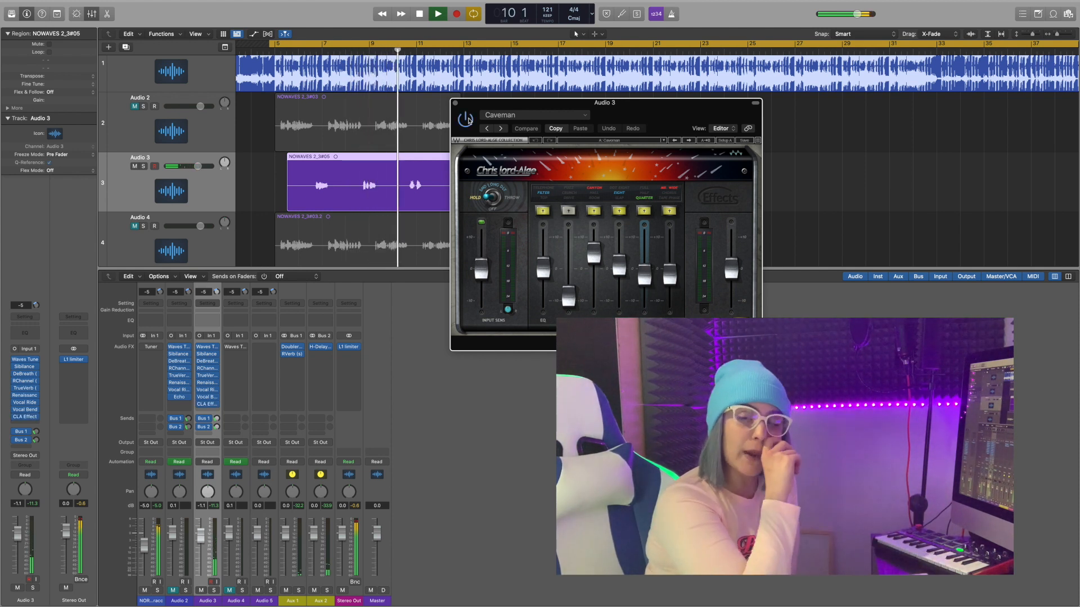
key("space")
left_click(455, 103)
- Unmute Audio 2 and audition both vocal tracks together with the beat
scroll(139, 120, "up", 2)
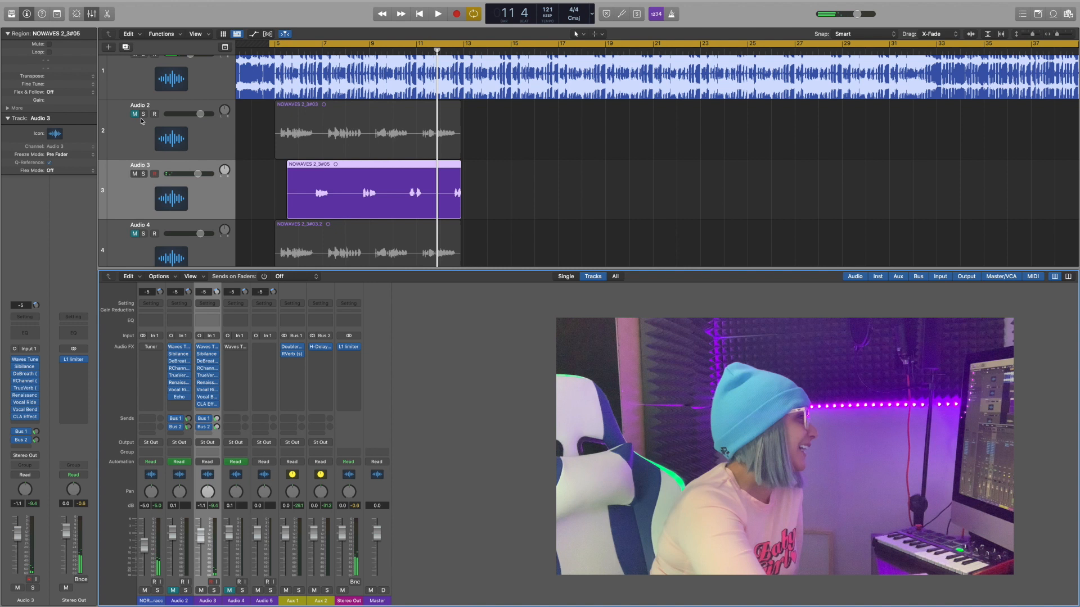
left_click(138, 121)
key("space")
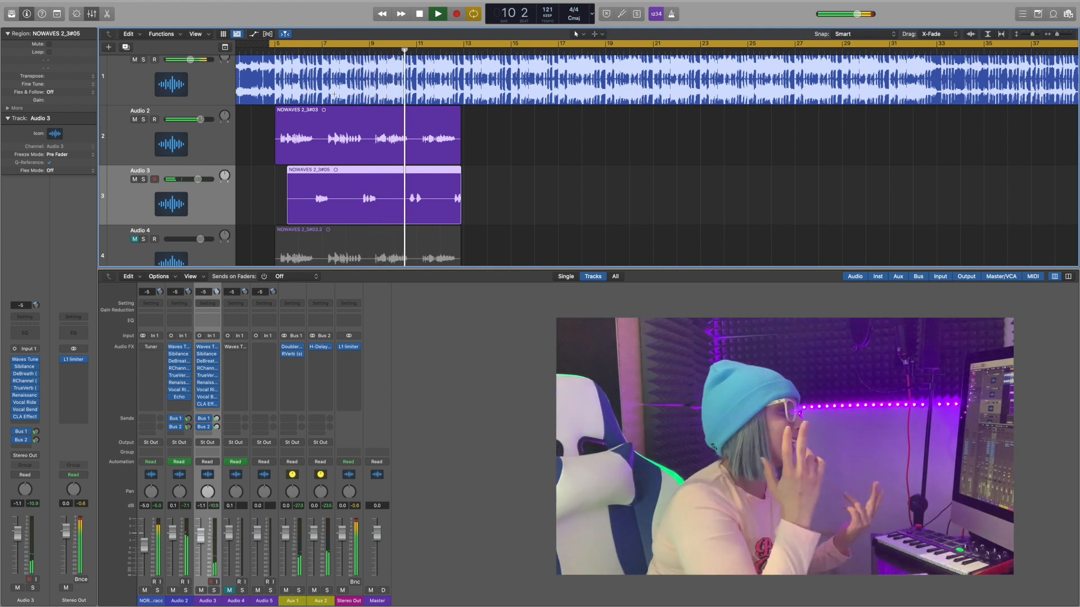
key("space")
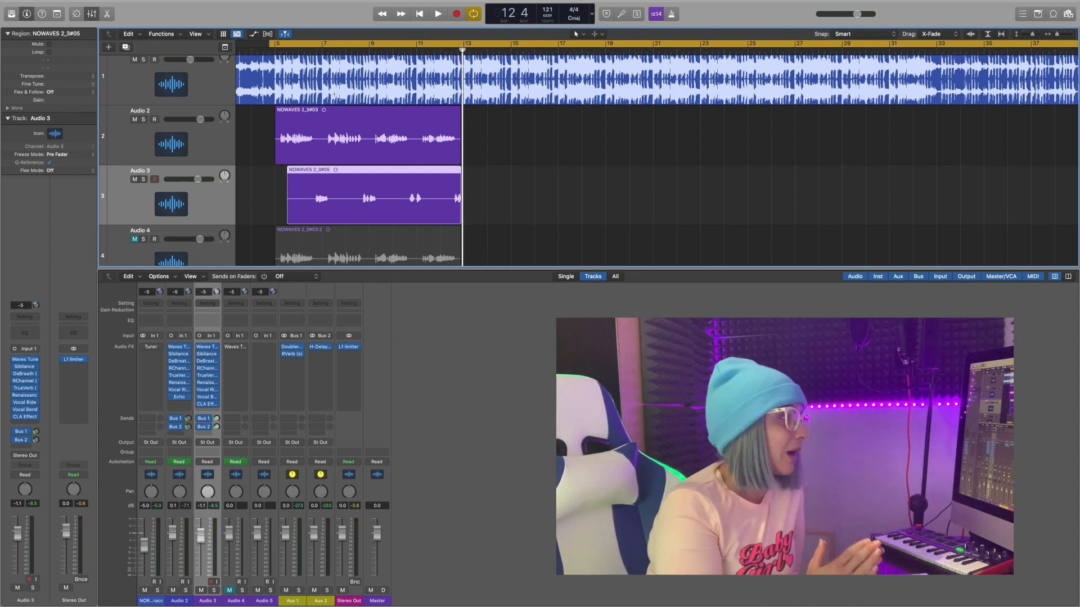
- Open Waves Tune LT on Audio 3 to review its pitch correction, and close it
left_click(207, 347)
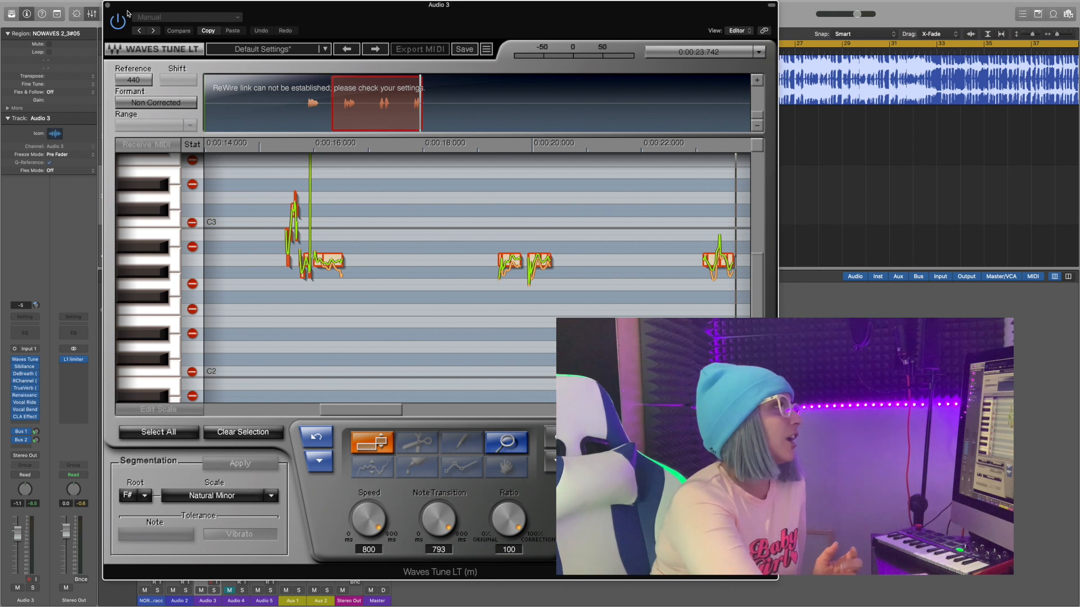
left_click(108, 5)
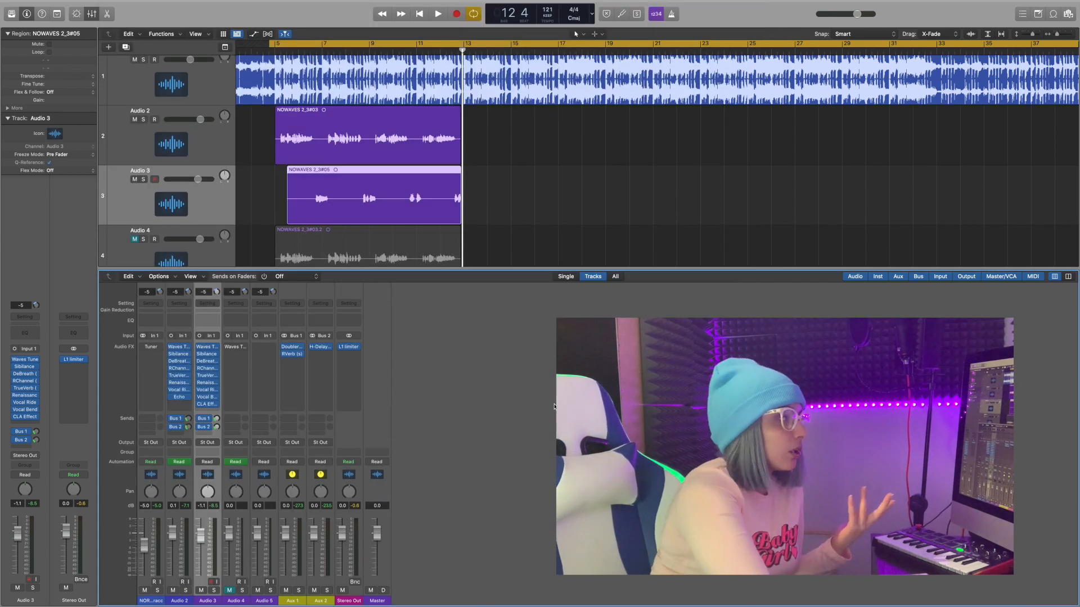